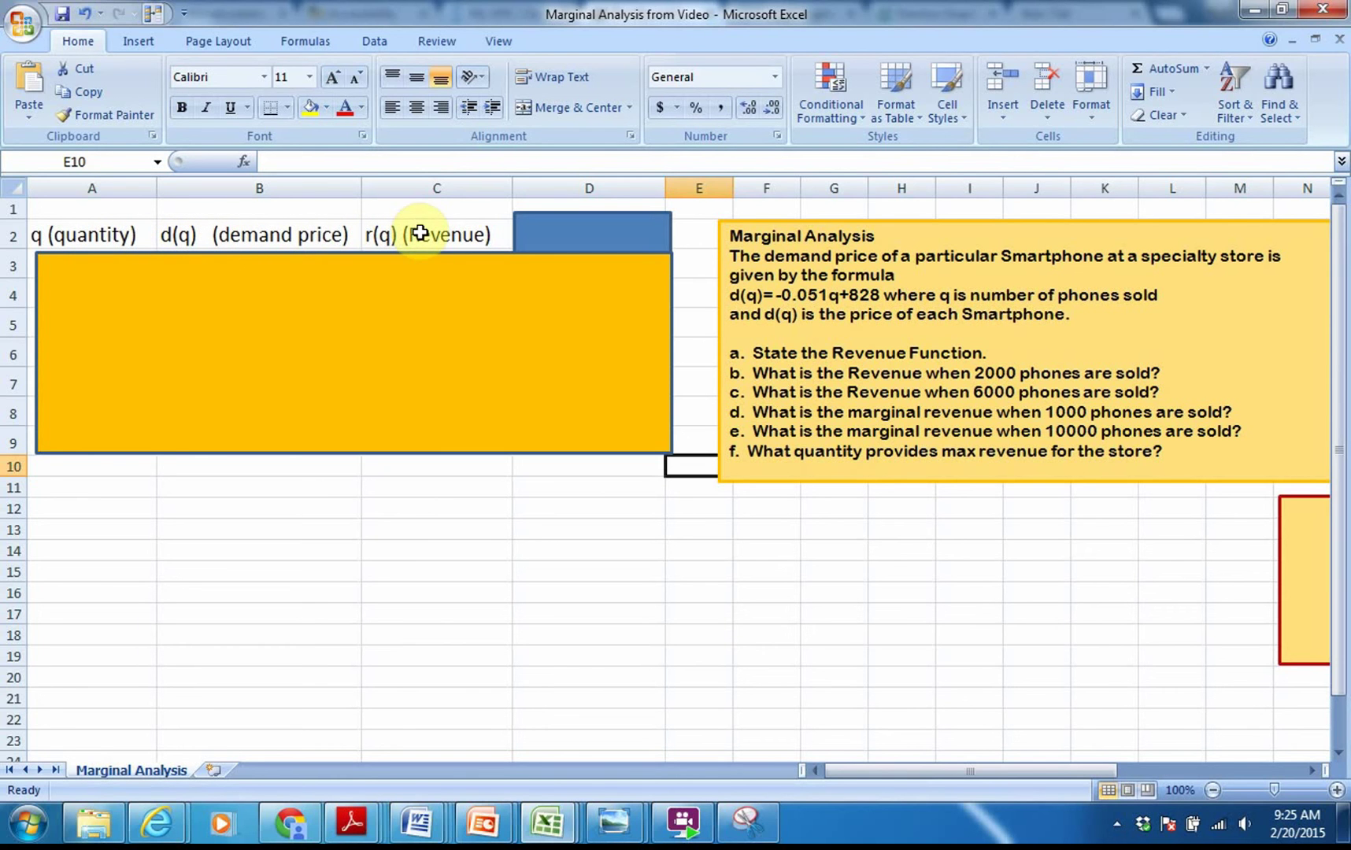
Move the orange shape below the table and fill the demand price formula from B3 down to row 7
{"action": "left_click_drag", "start_coordinate": [334, 261], "coordinate": [332, 491]}
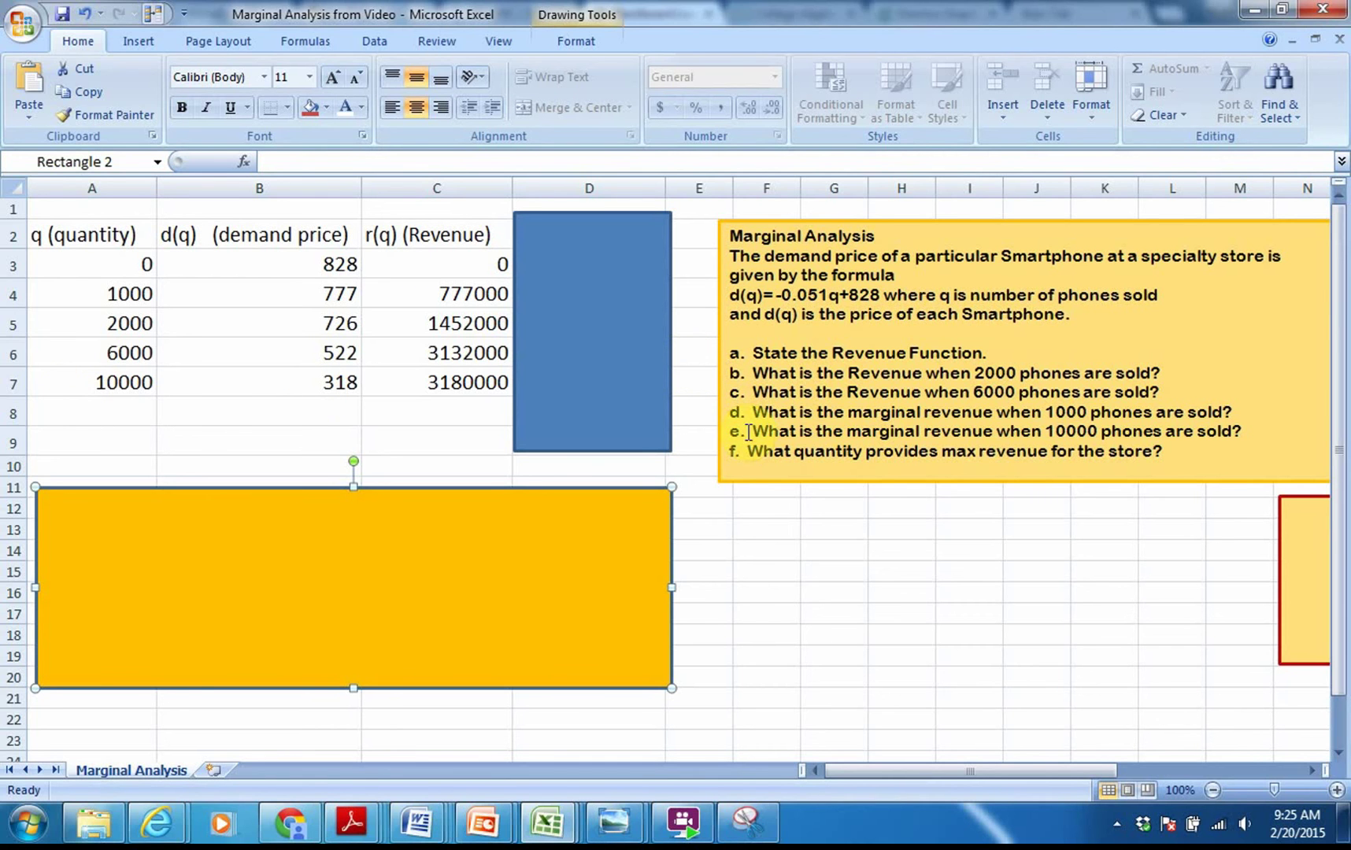
{"action": "double_click", "coordinate": [251, 268]}
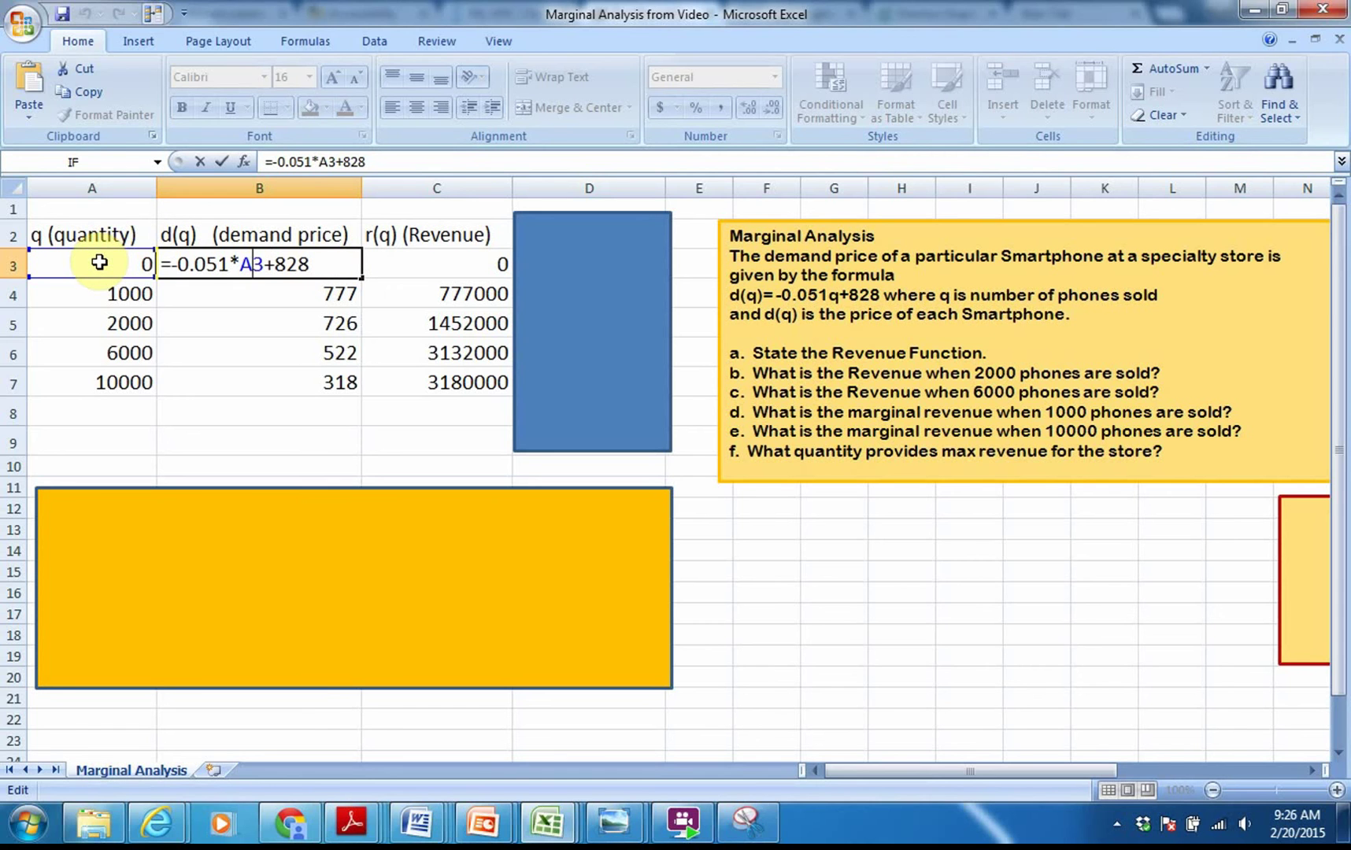
{"action": "key", "text": "Return"}
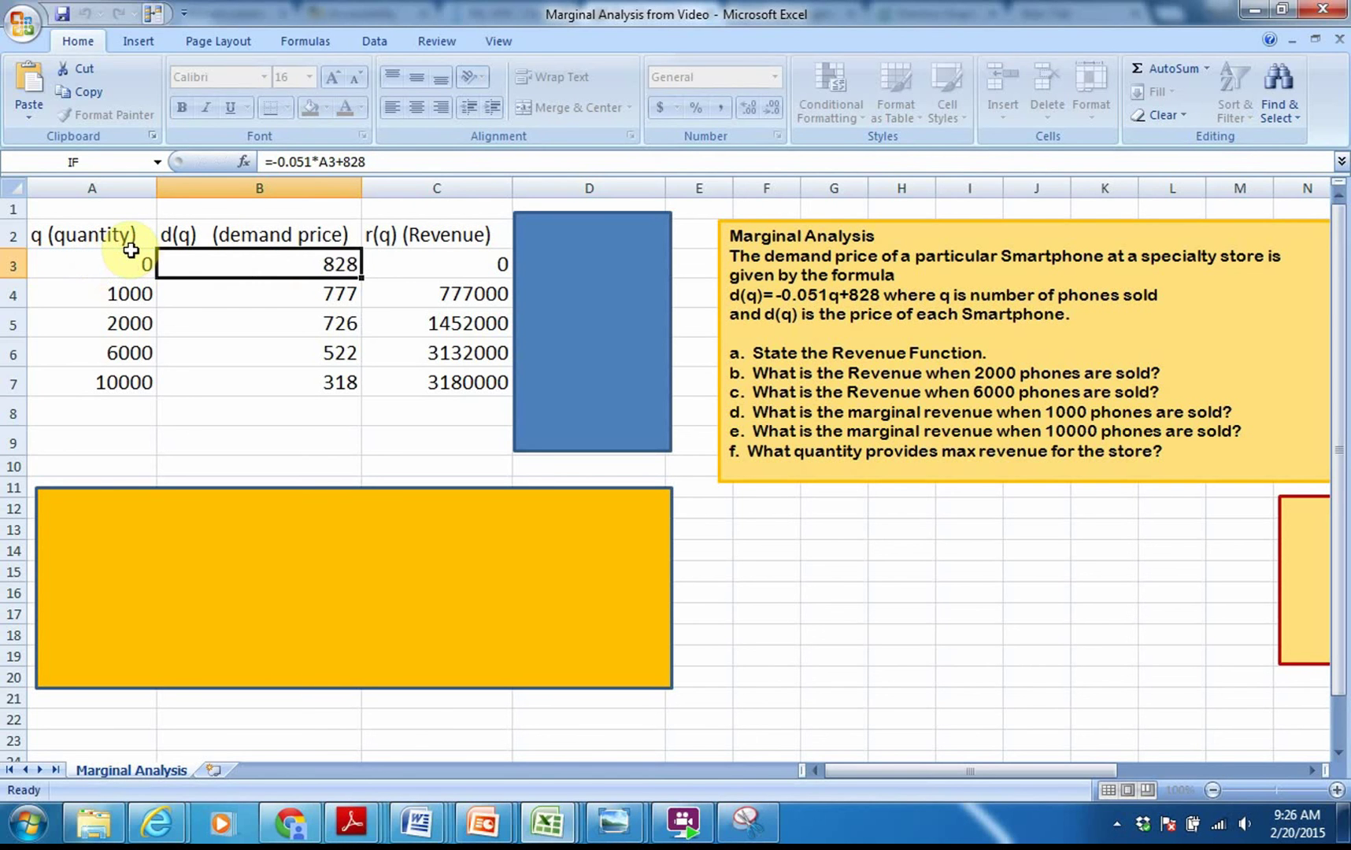
{"action": "left_click", "coordinate": [229, 257]}
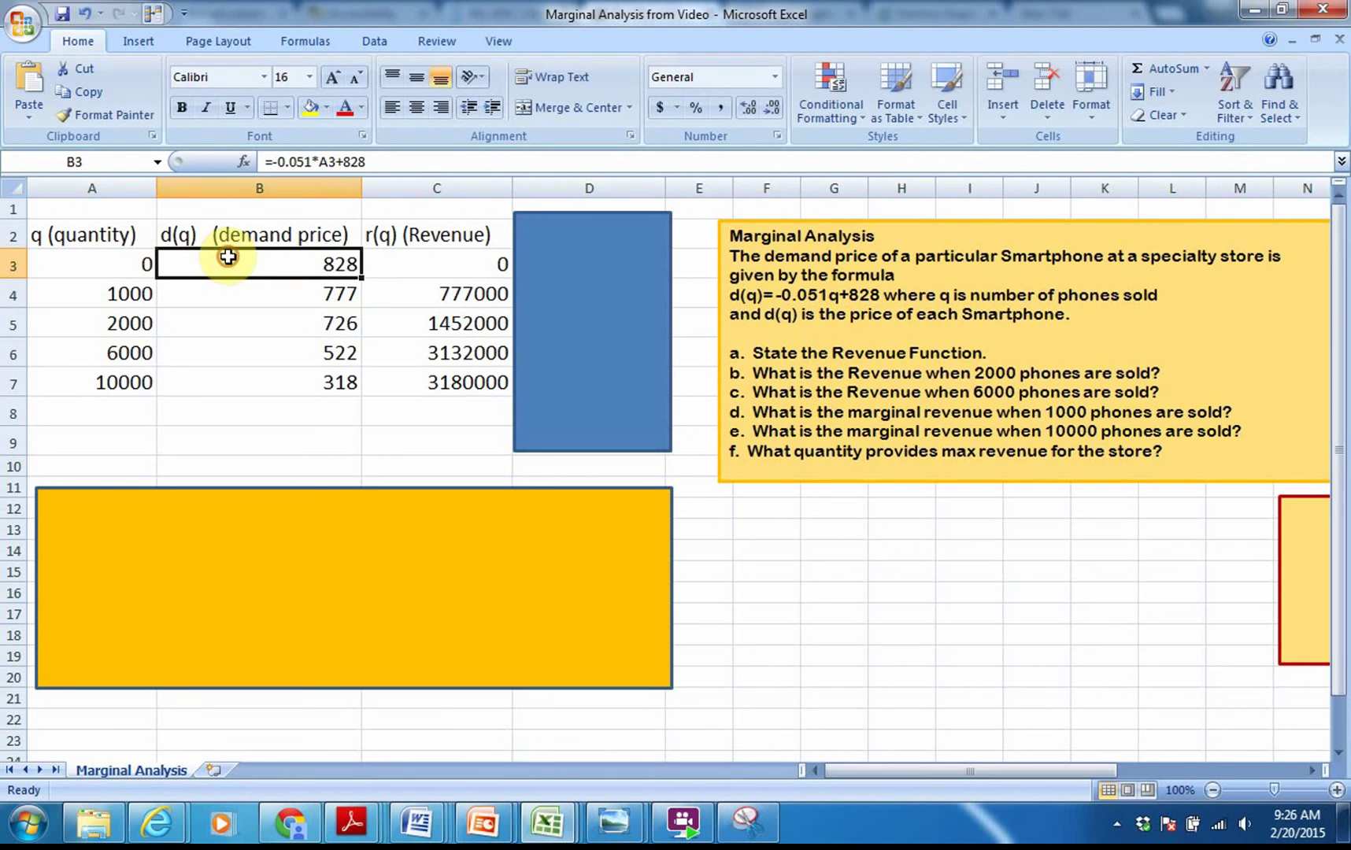
{"action": "double_click", "coordinate": [360, 277]}
Re-commit the revenue formula in C3 and select the blue shape covering column D
{"action": "left_click", "coordinate": [438, 263]}
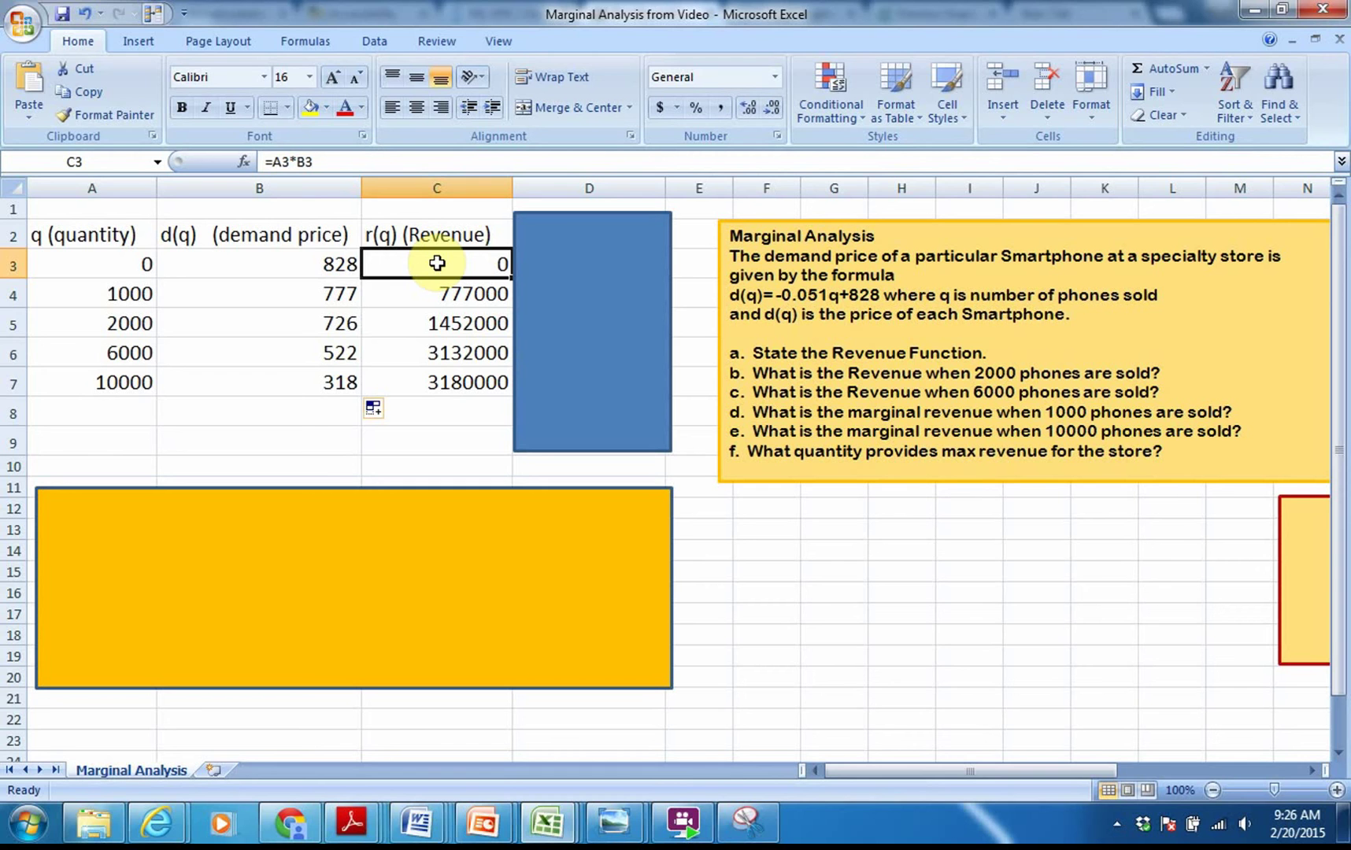
{"action": "double_click", "coordinate": [437, 263]}
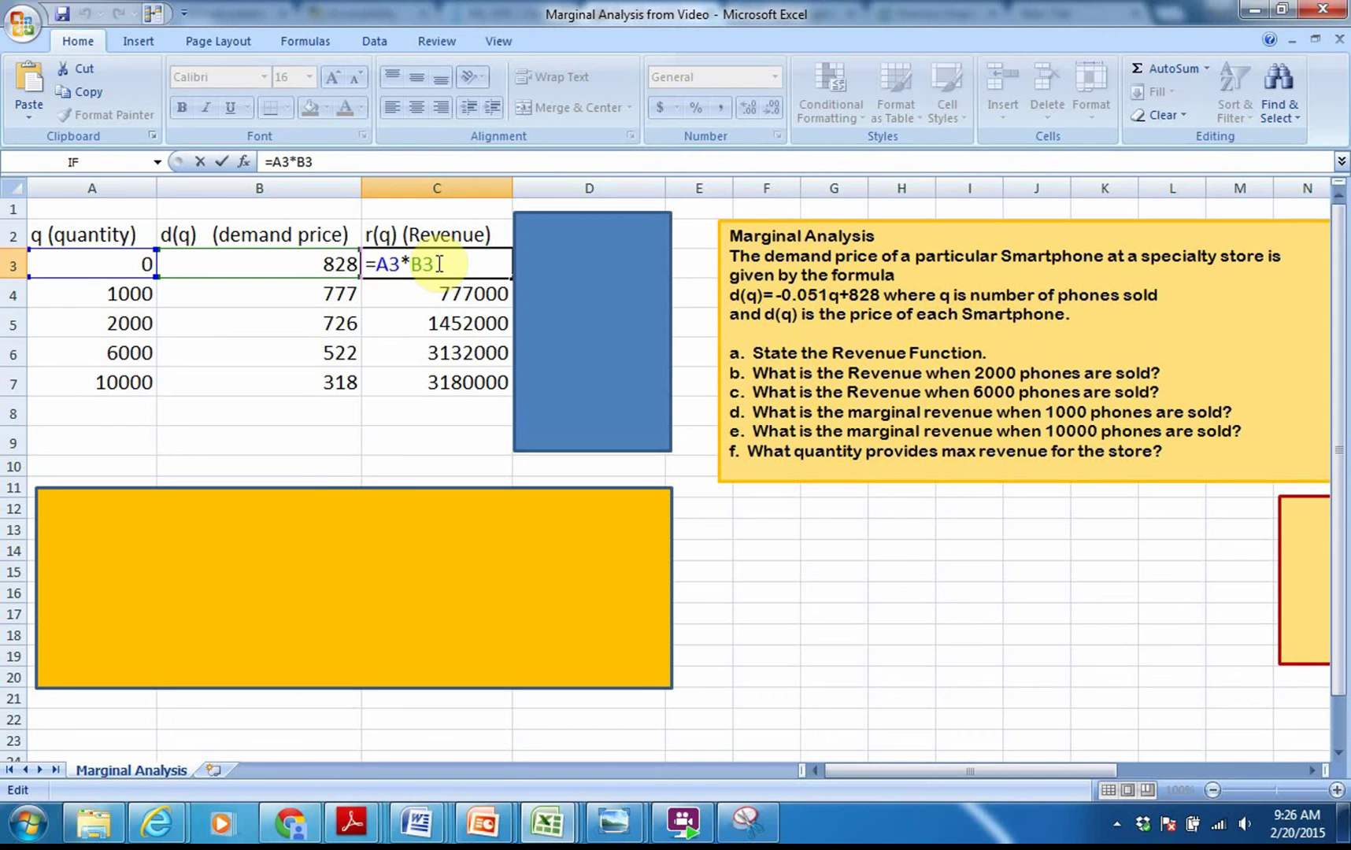
{"action": "key", "text": "Return"}
{"action": "left_click", "coordinate": [437, 263]}
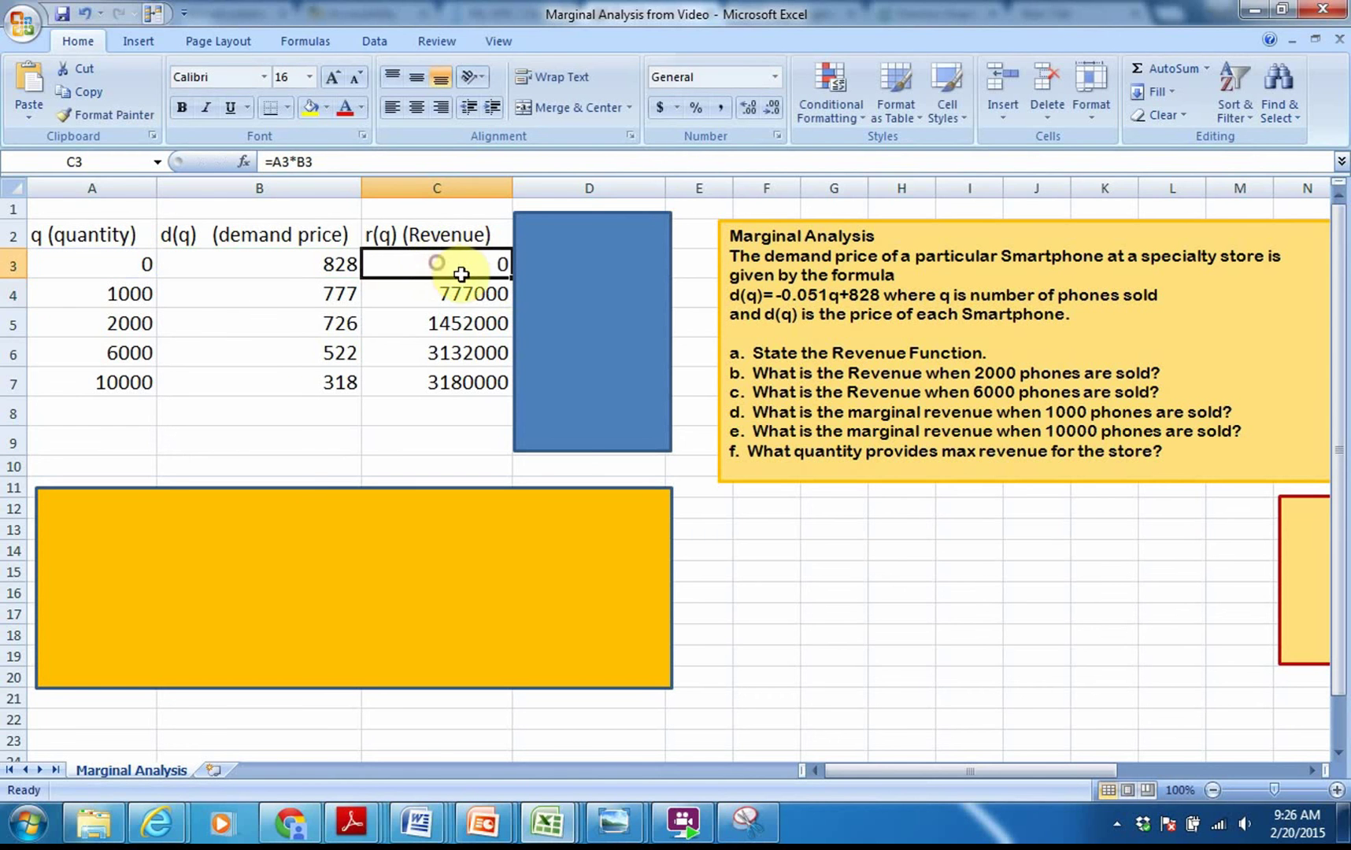
{"action": "left_click", "coordinate": [512, 279]}
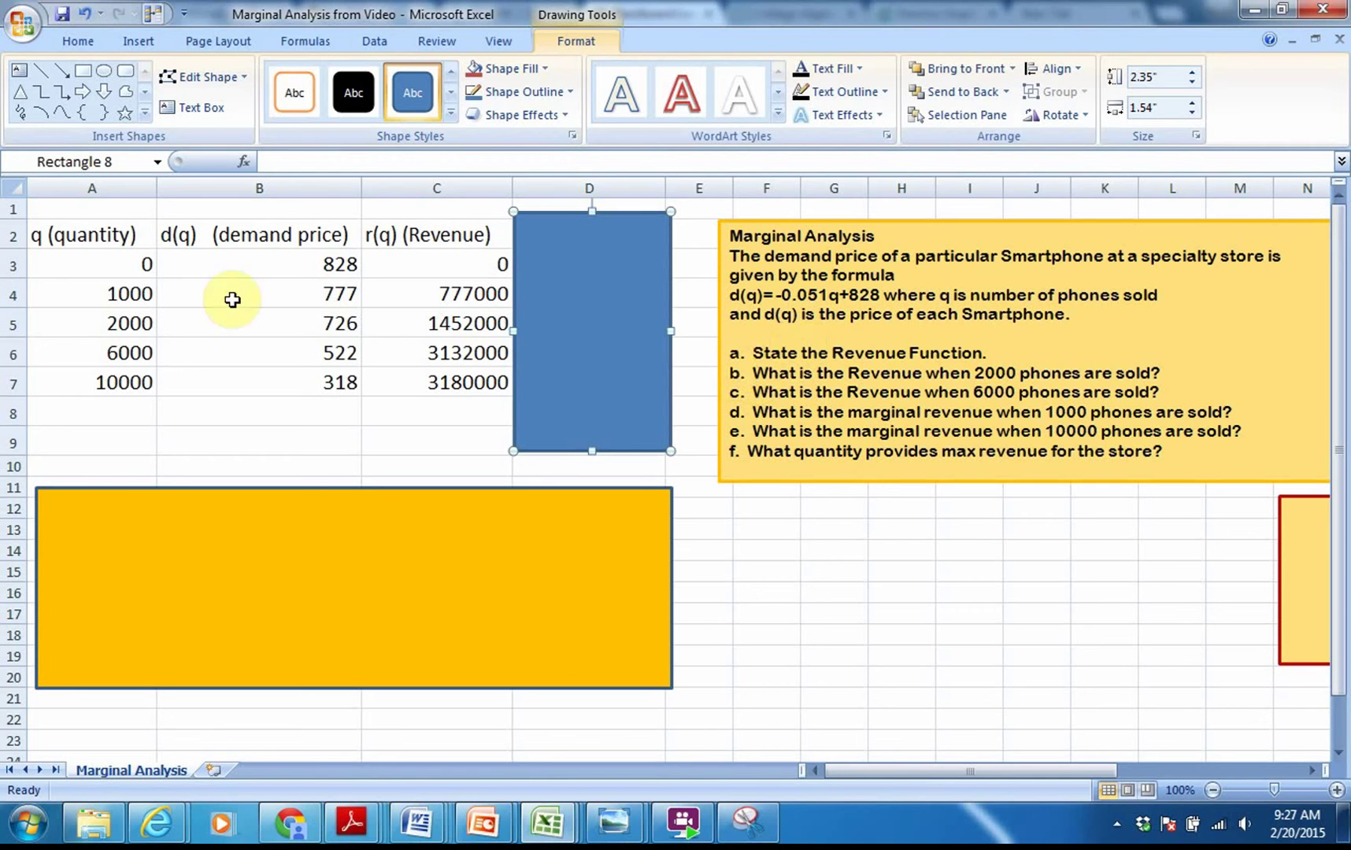
{"action": "left_click", "coordinate": [8, 322]}
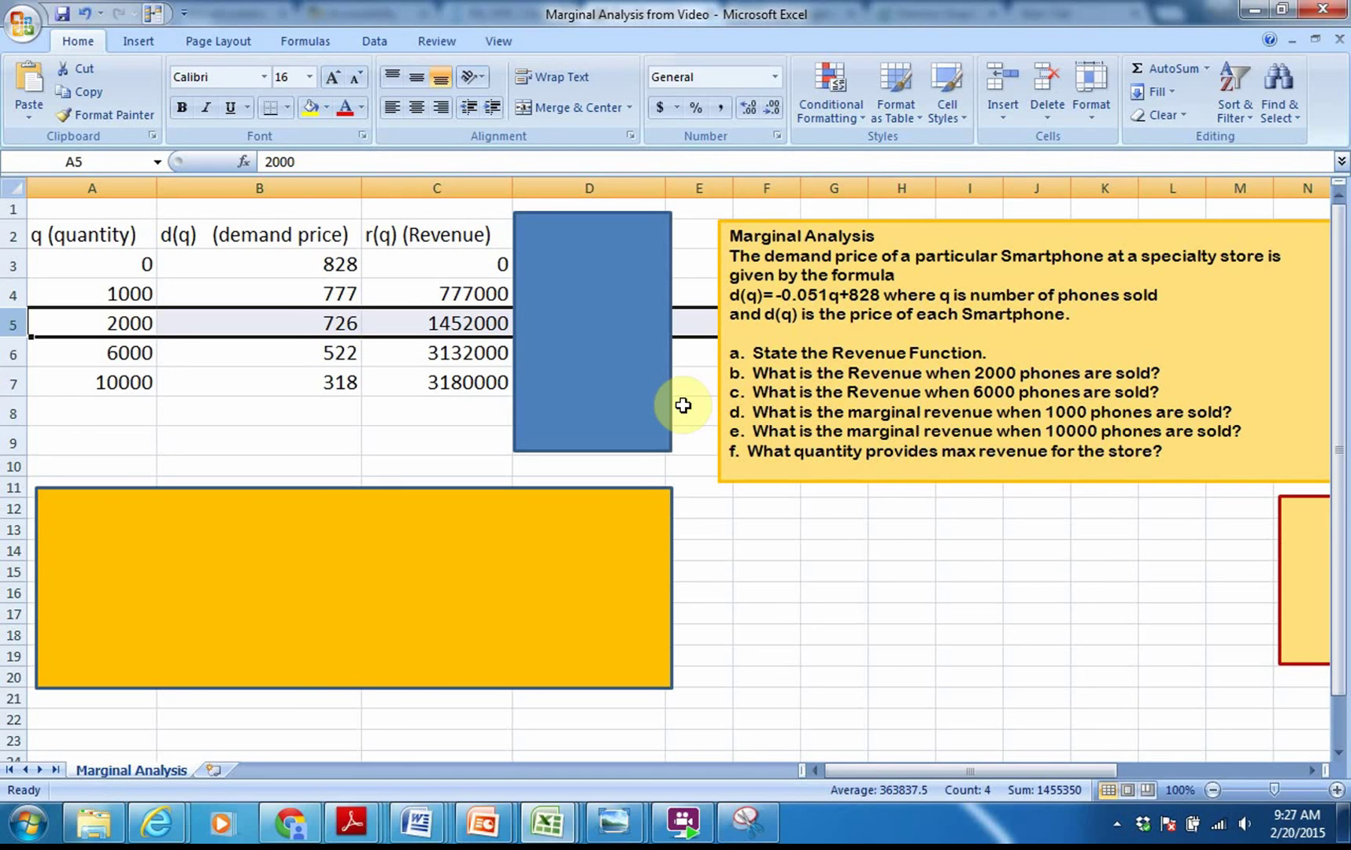
{"action": "left_click", "coordinate": [8, 355]}
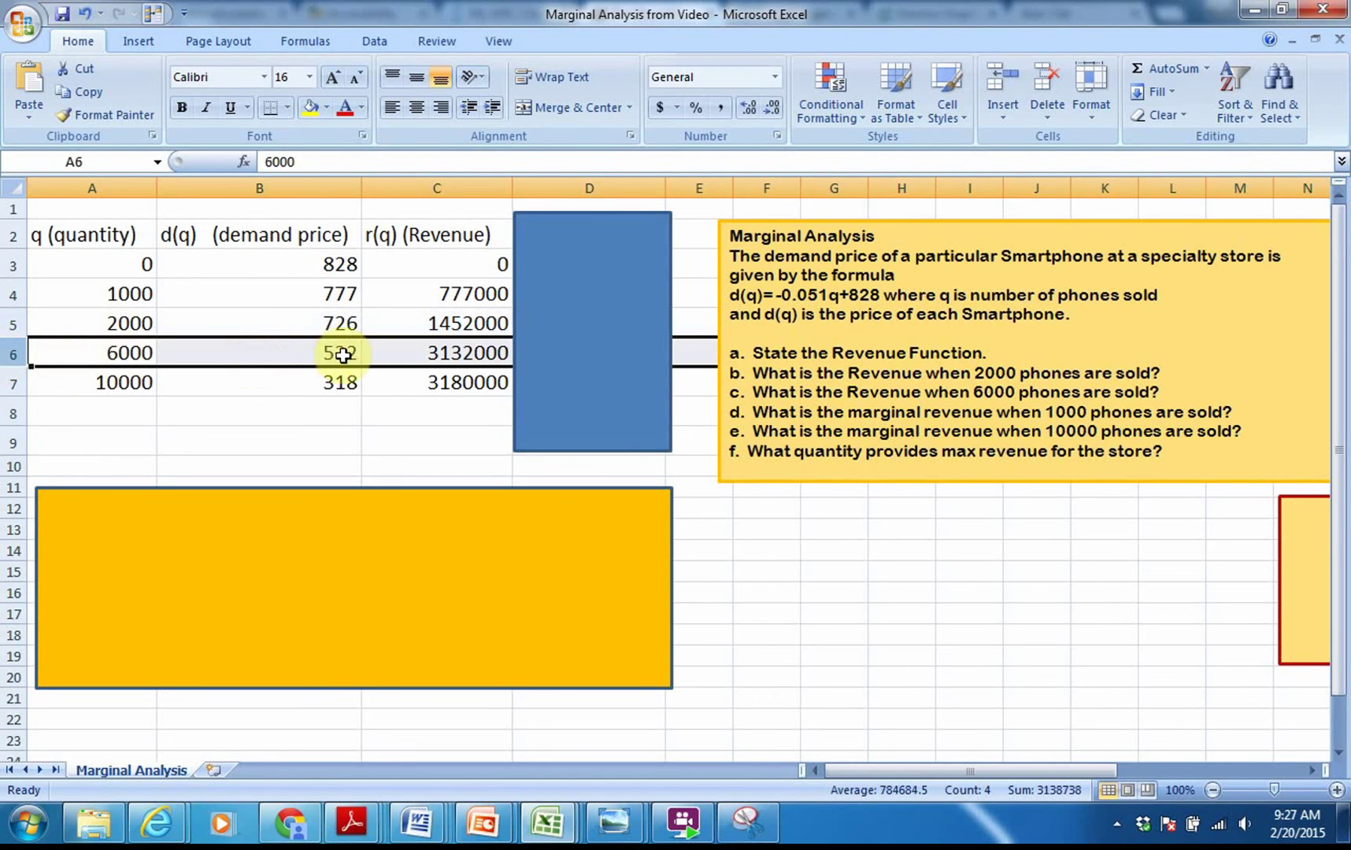
{"action": "left_click", "coordinate": [405, 353]}
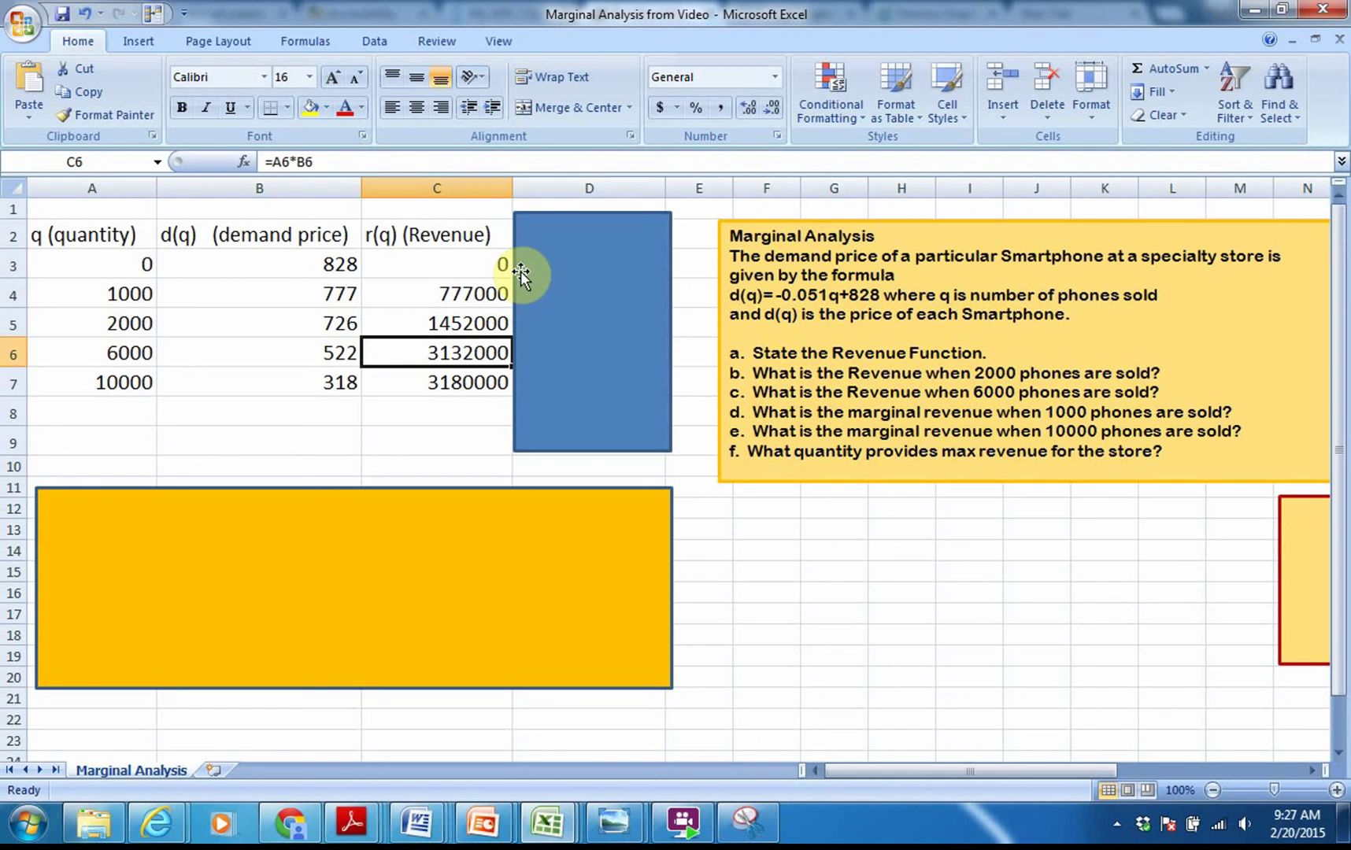
Move the blue shape below the table and enter =A3*-0.051+B3*1 as marginal revenue in D3
{"action": "left_click_drag", "start_coordinate": [540, 260], "coordinate": [543, 298]}
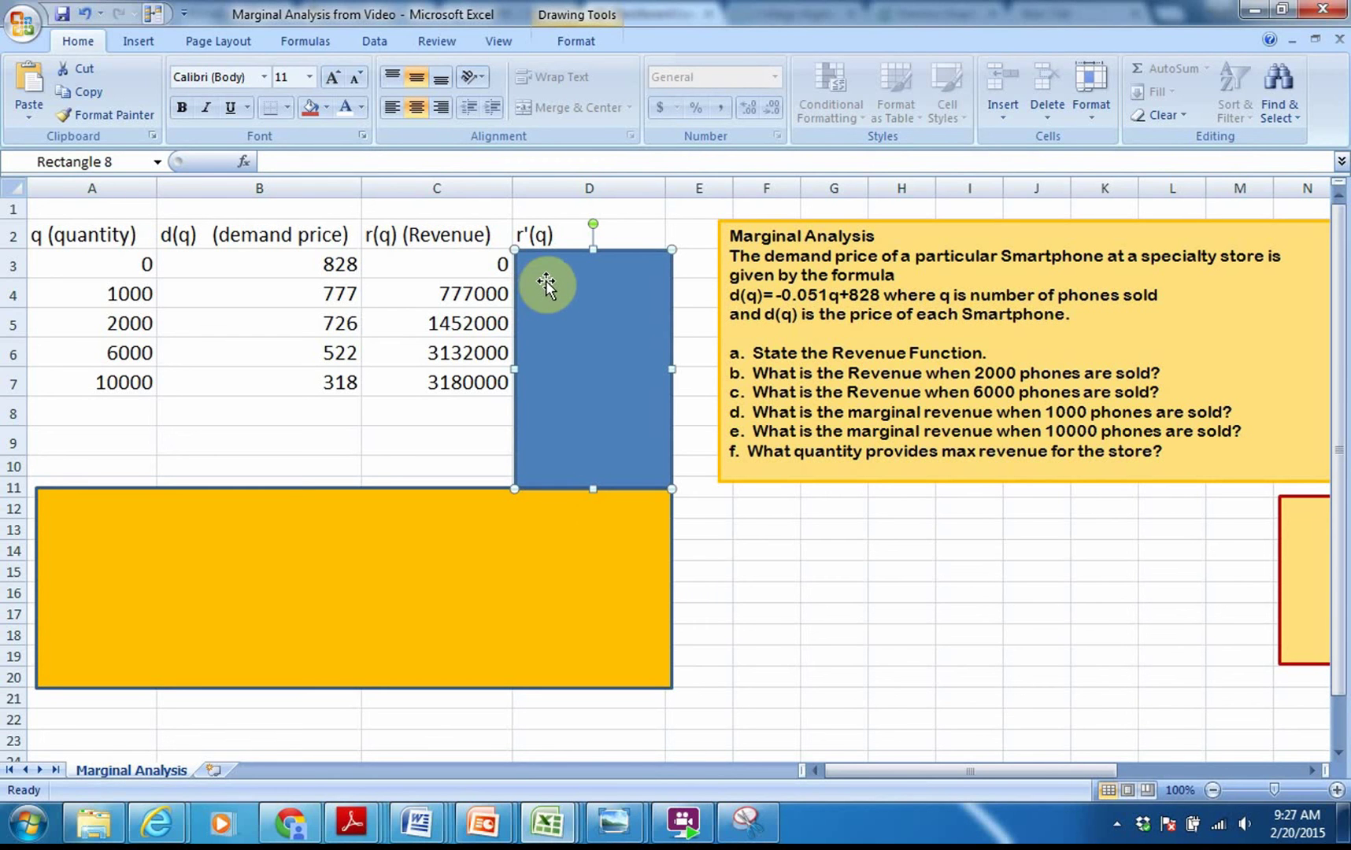
{"action": "left_click_drag", "start_coordinate": [546, 281], "coordinate": [533, 511]}
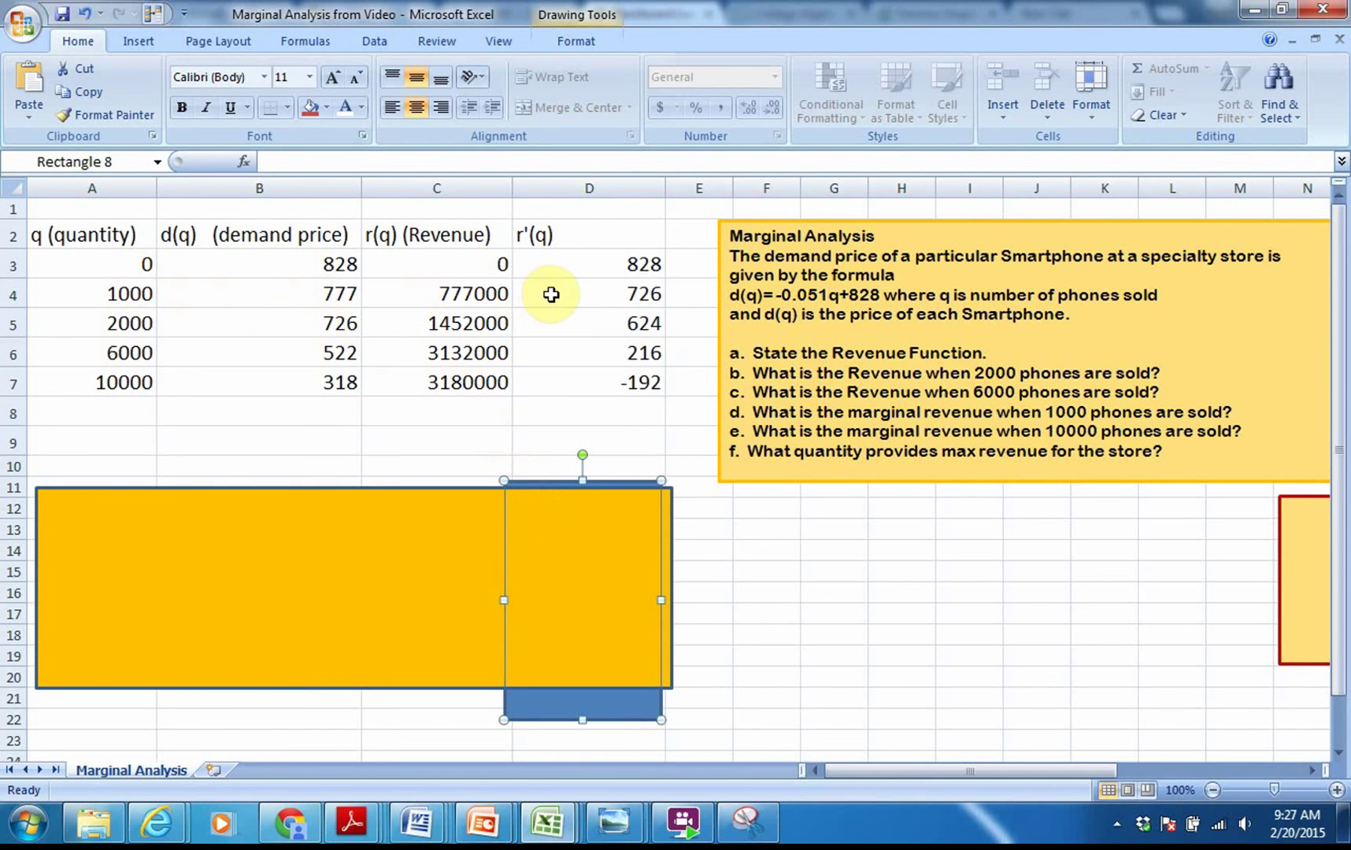
{"action": "double_click", "coordinate": [543, 265]}
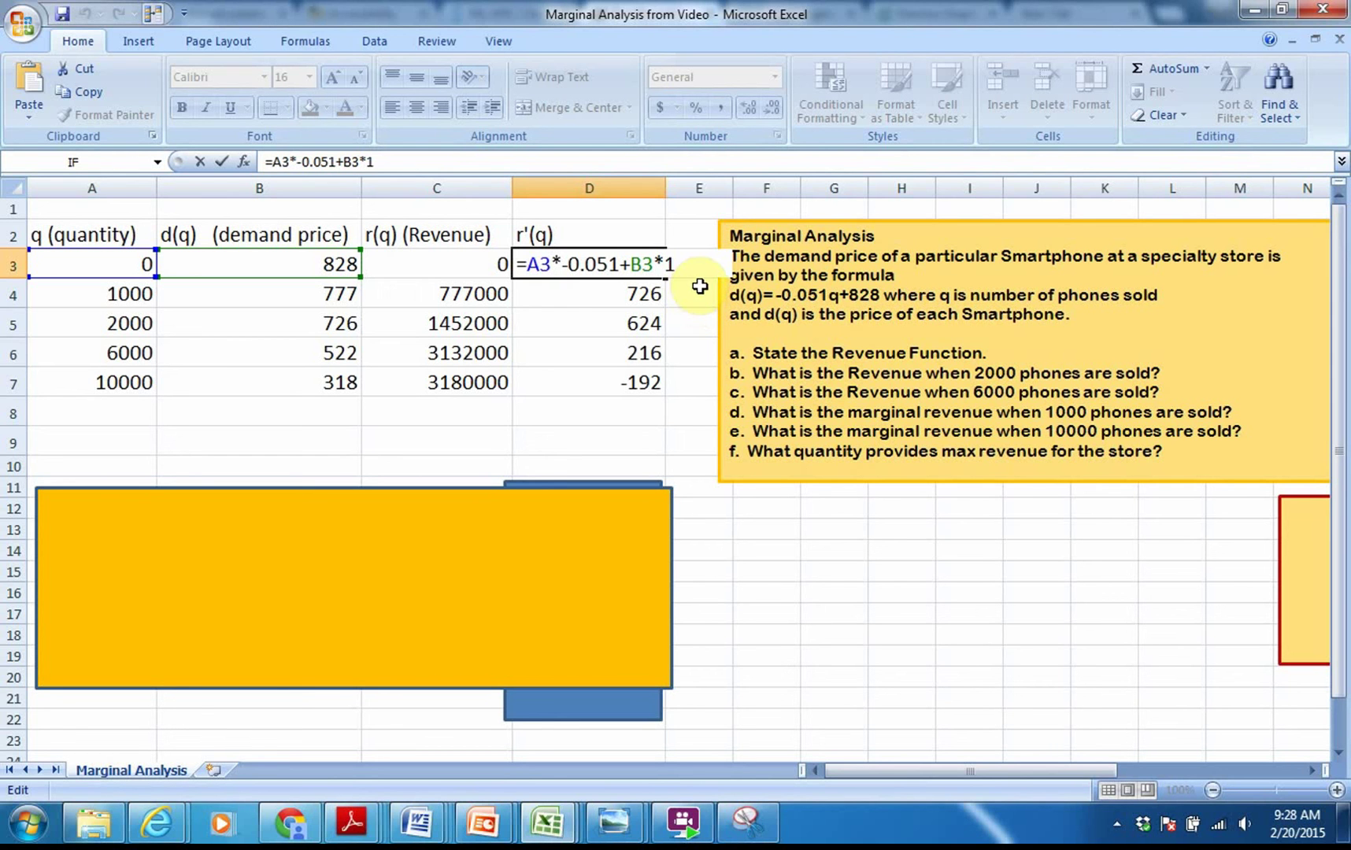
{"action": "key", "text": "Return"}
Fill the marginal revenue formula down to row 7, giving 828 down to -192
{"action": "left_click", "coordinate": [607, 264]}
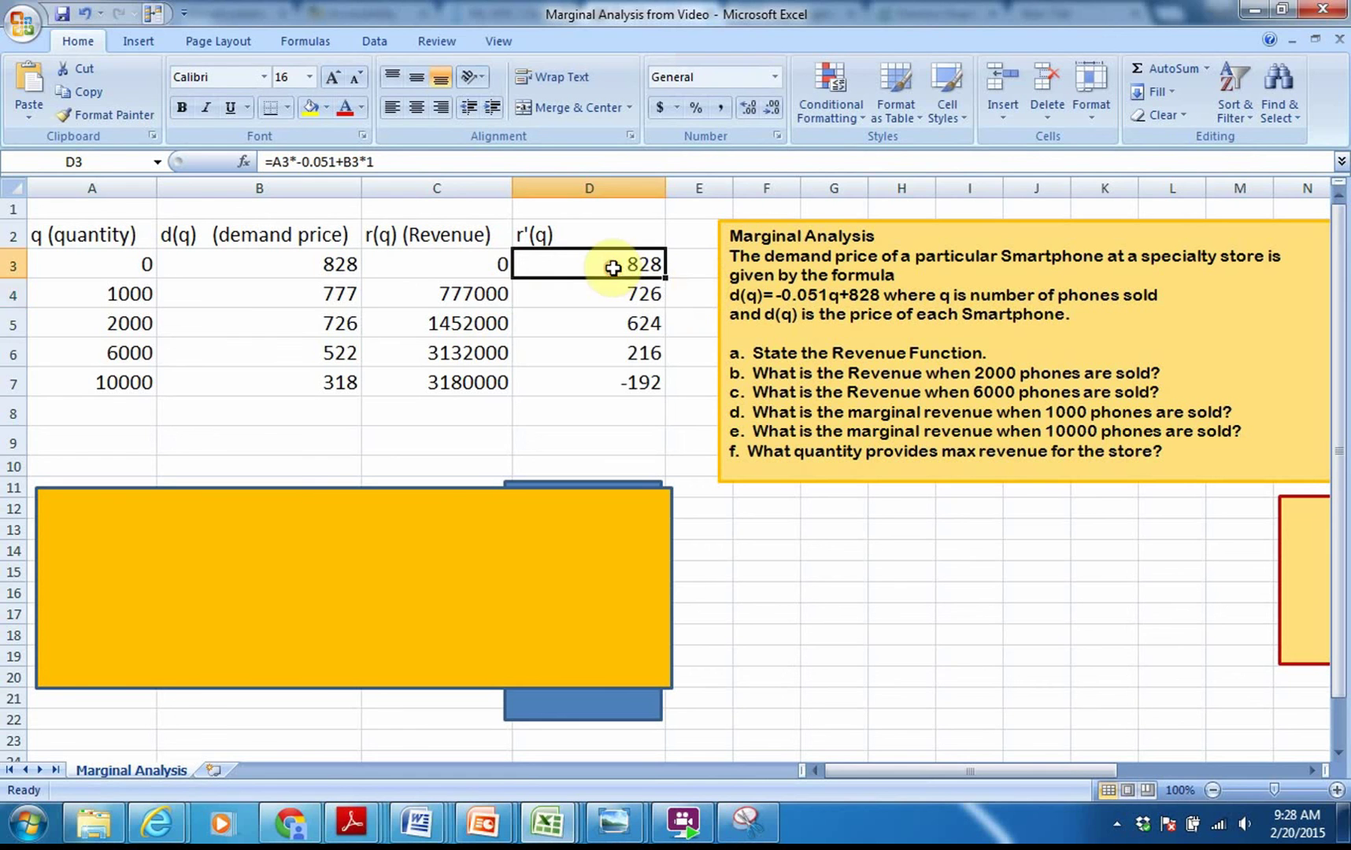
{"action": "left_click_drag", "start_coordinate": [665, 279], "coordinate": [666, 280]}
{"action": "double_click", "coordinate": [666, 279]}
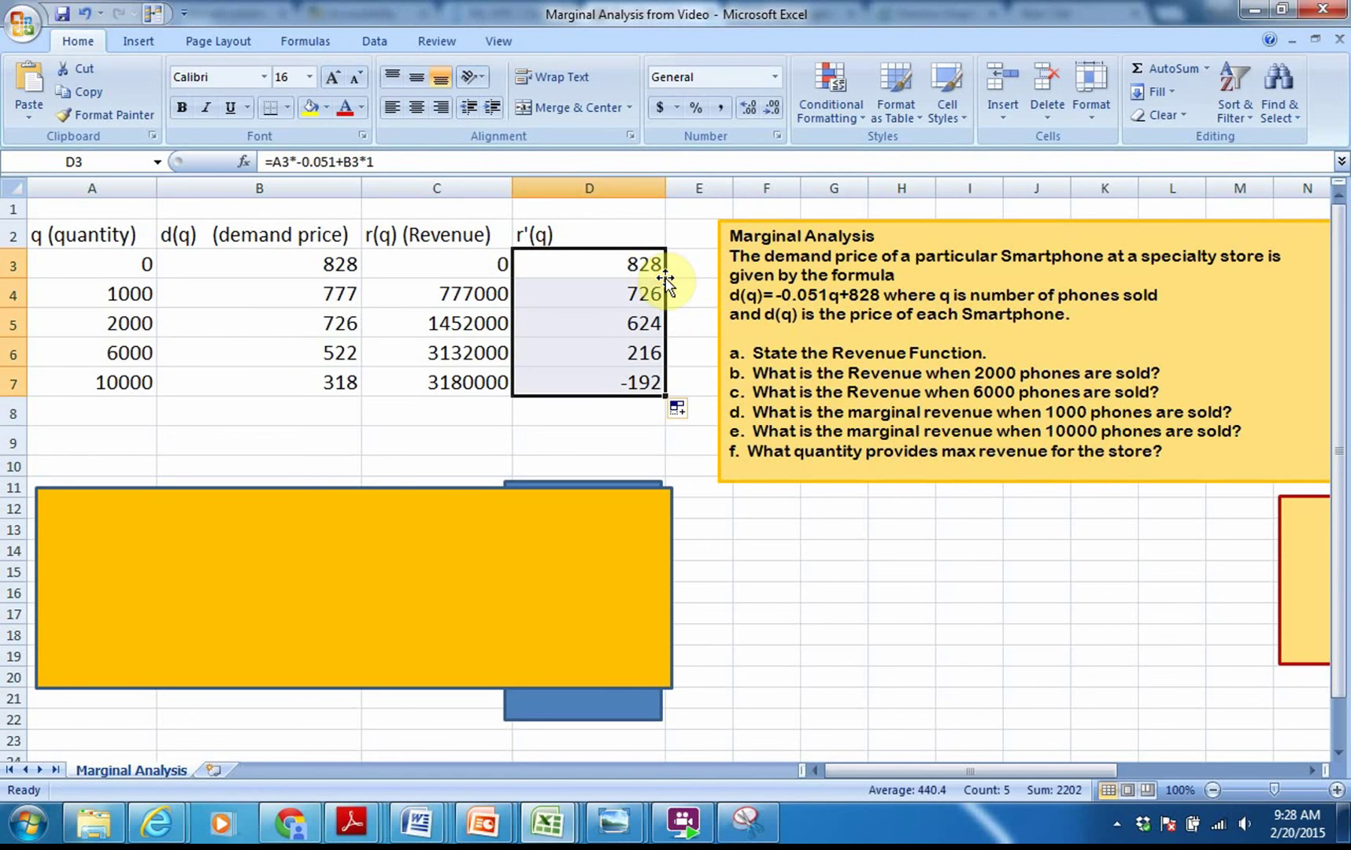
{"action": "left_click", "coordinate": [727, 431]}
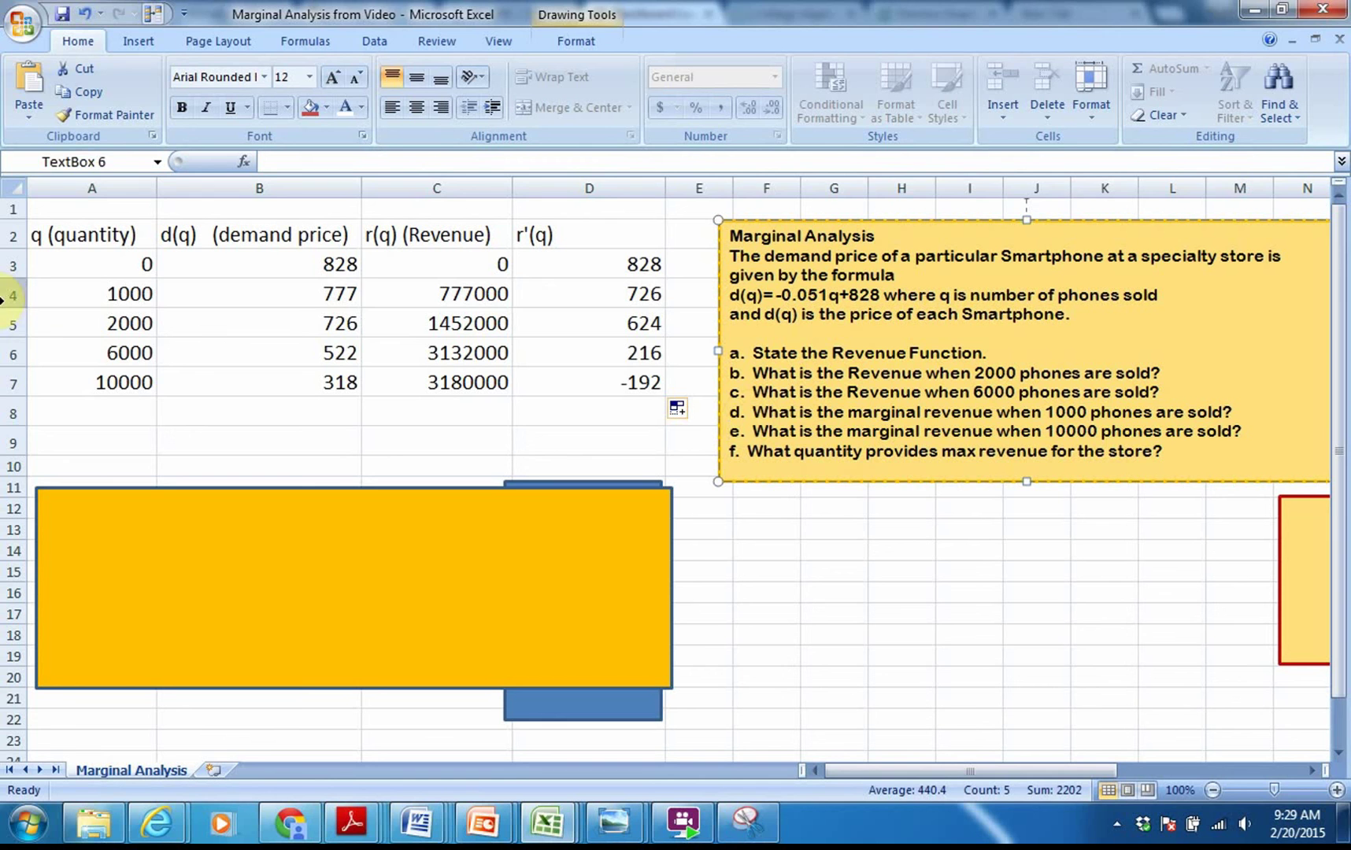
{"action": "left_click", "coordinate": [13, 295]}
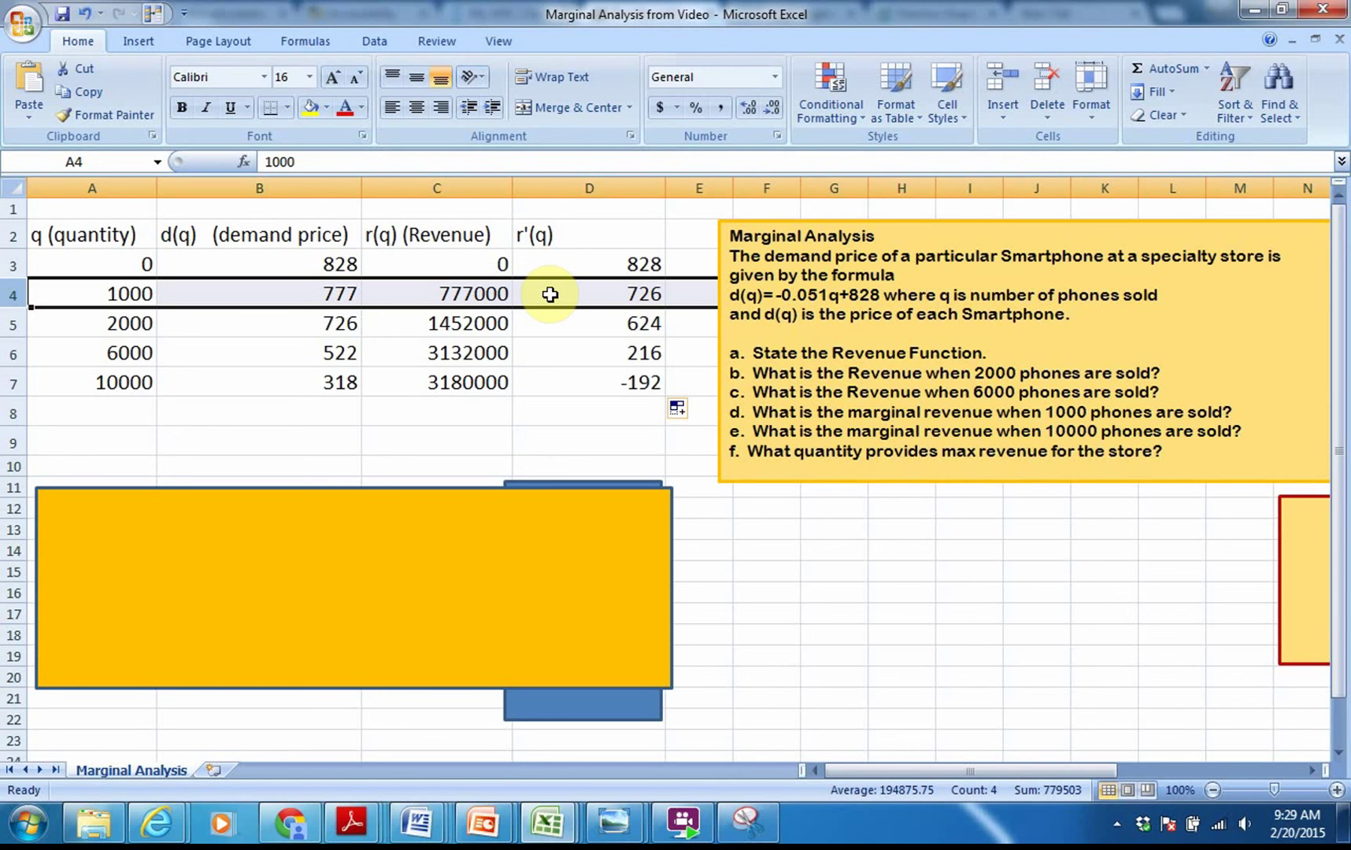
{"action": "left_click", "coordinate": [11, 385]}
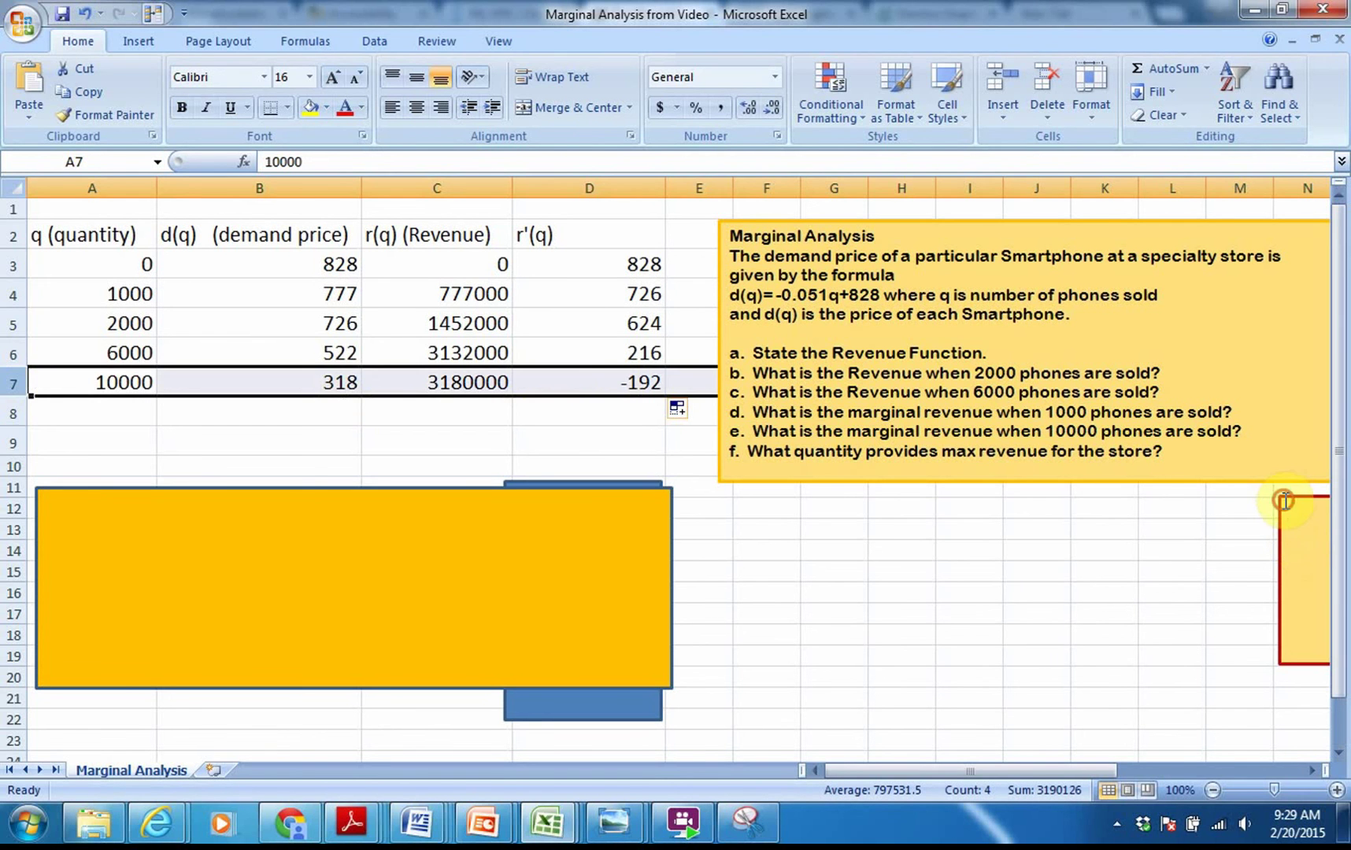
Drag the marginal revenue explanation text box leftward to sit below the table over the orange shape
{"action": "left_click_drag", "start_coordinate": [1283, 500], "coordinate": [589, 515]}
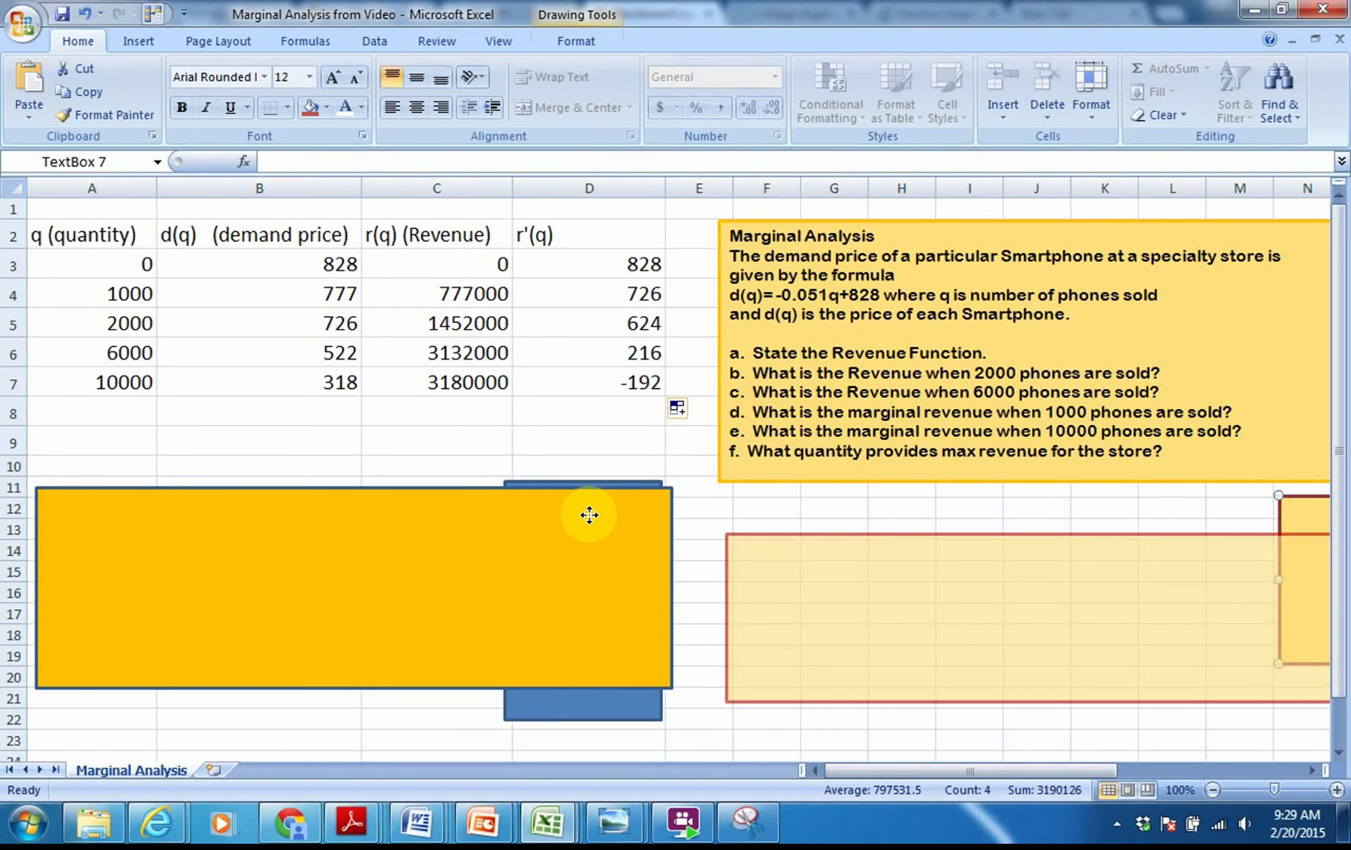
{"action": "left_click_drag", "start_coordinate": [589, 515], "coordinate": [452, 507]}
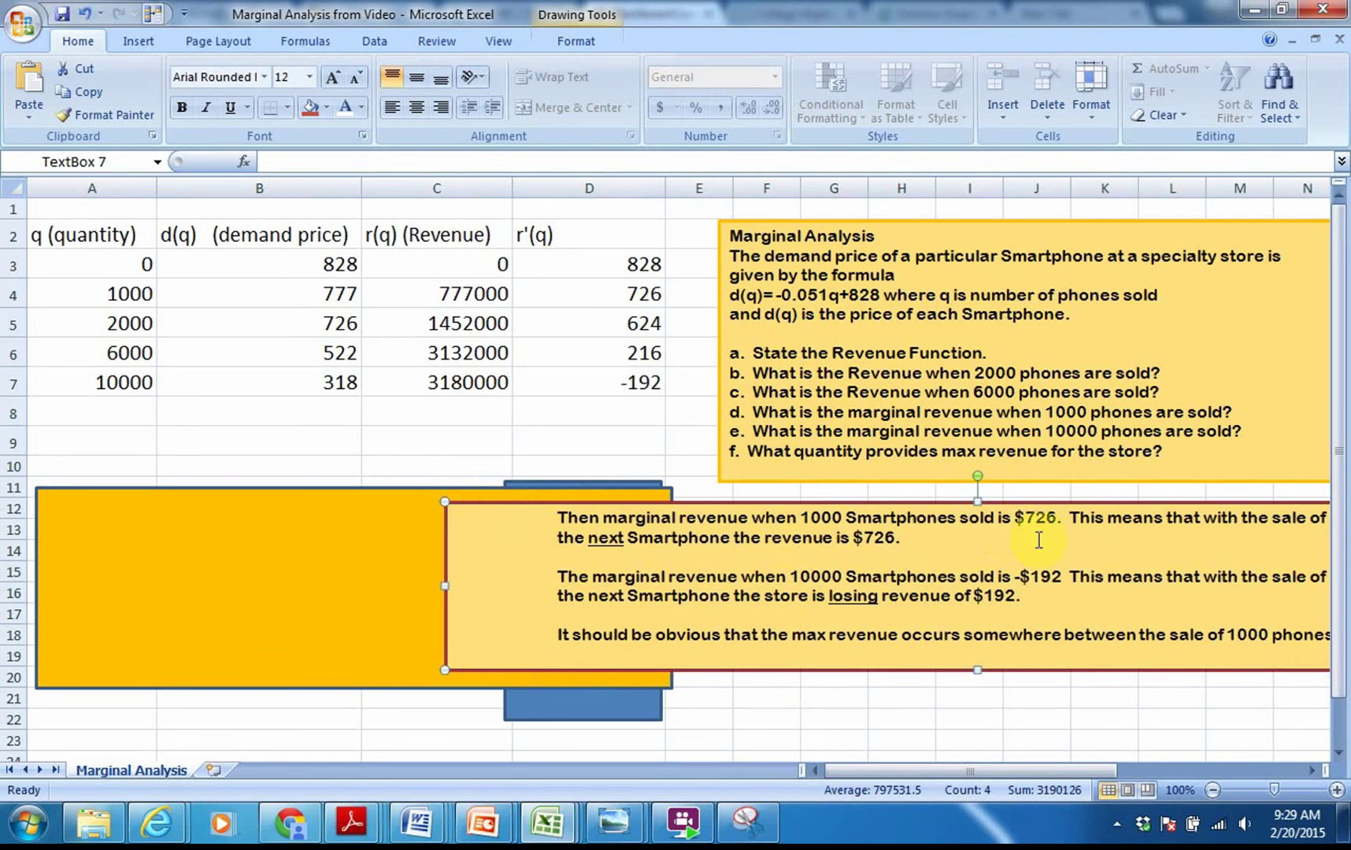
{"action": "left_click_drag", "start_coordinate": [886, 504], "coordinate": [677, 503]}
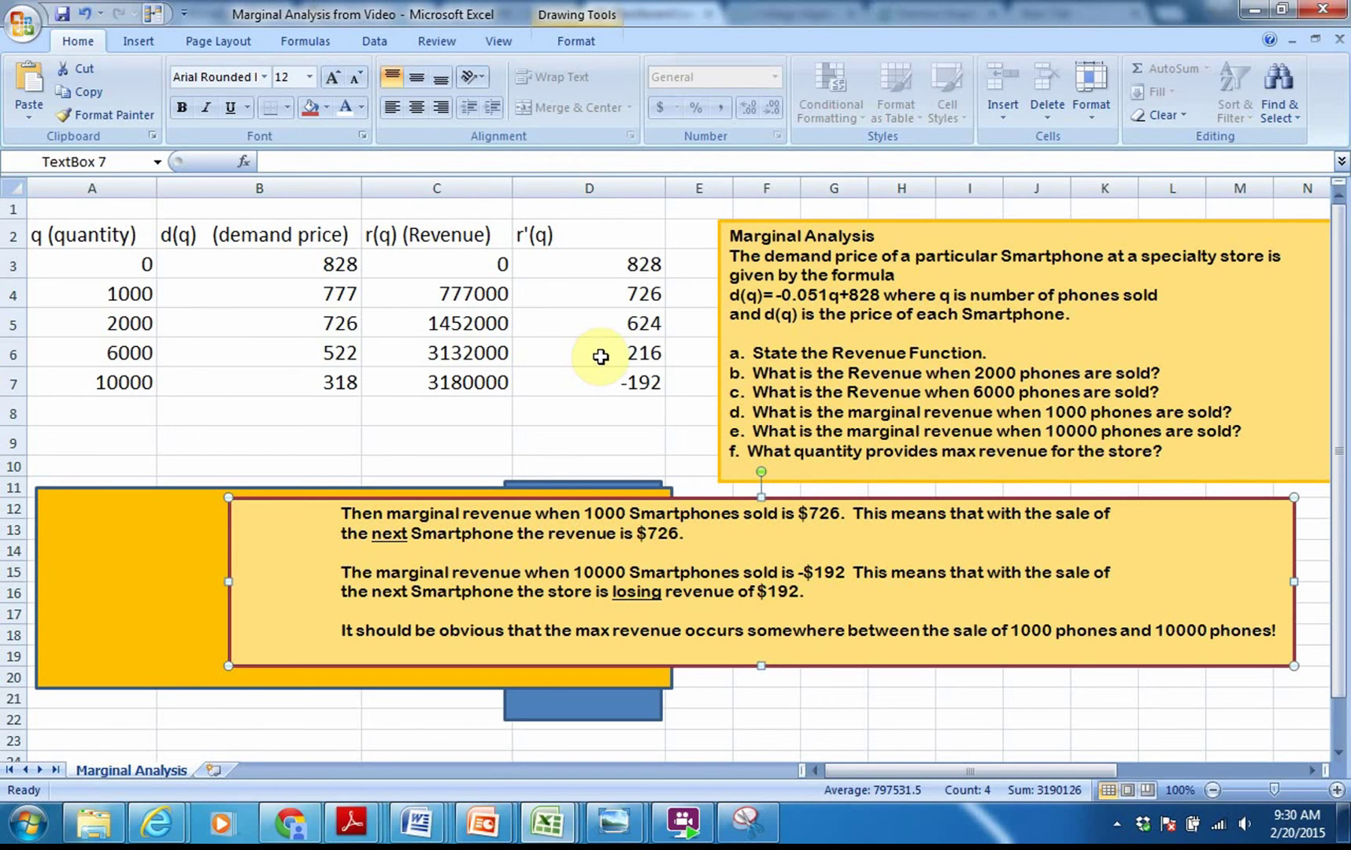
Enter quantity 7000 in A8, giving marginal revenue 114 in D8
{"action": "left_click", "coordinate": [99, 413]}
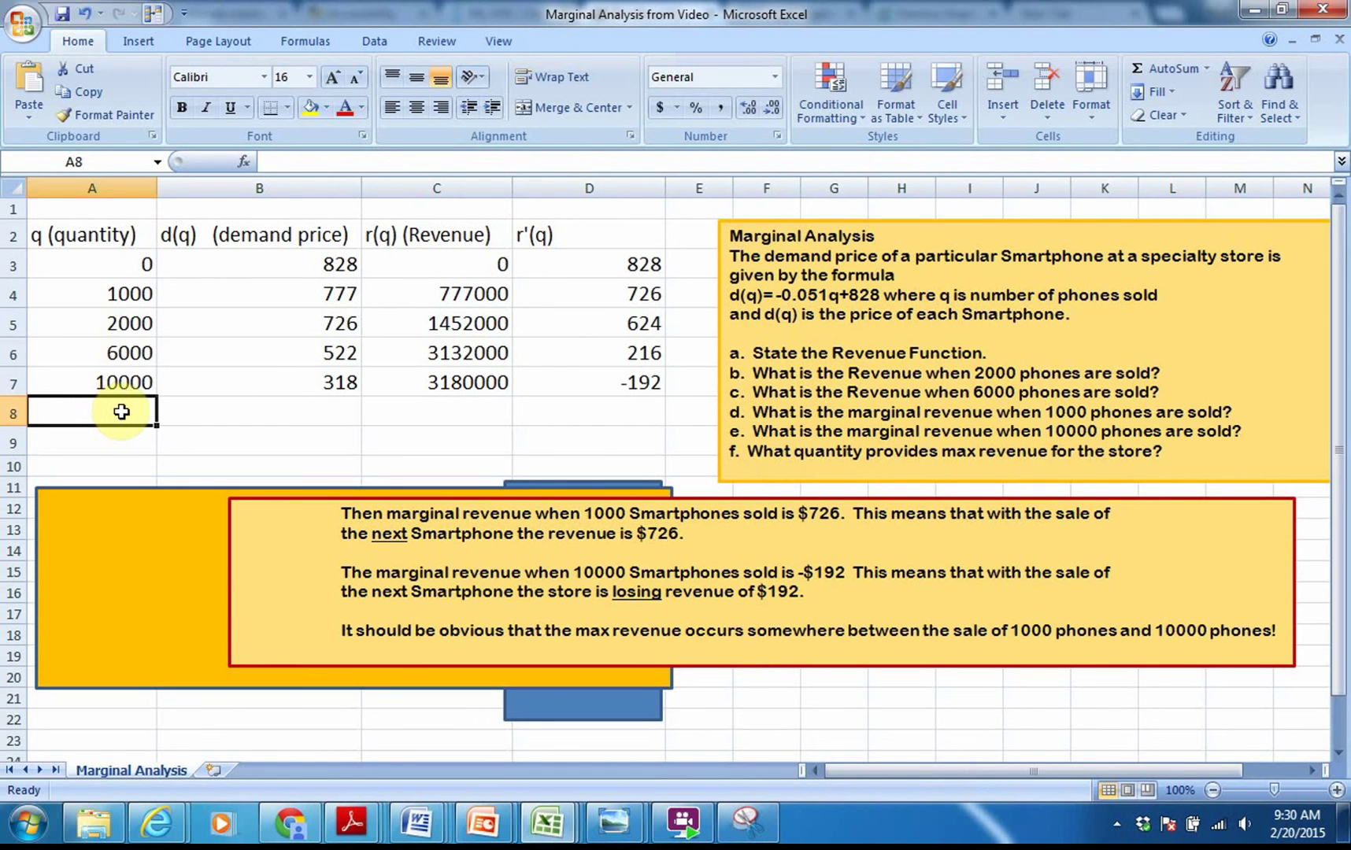
{"action": "type", "text": "7"}
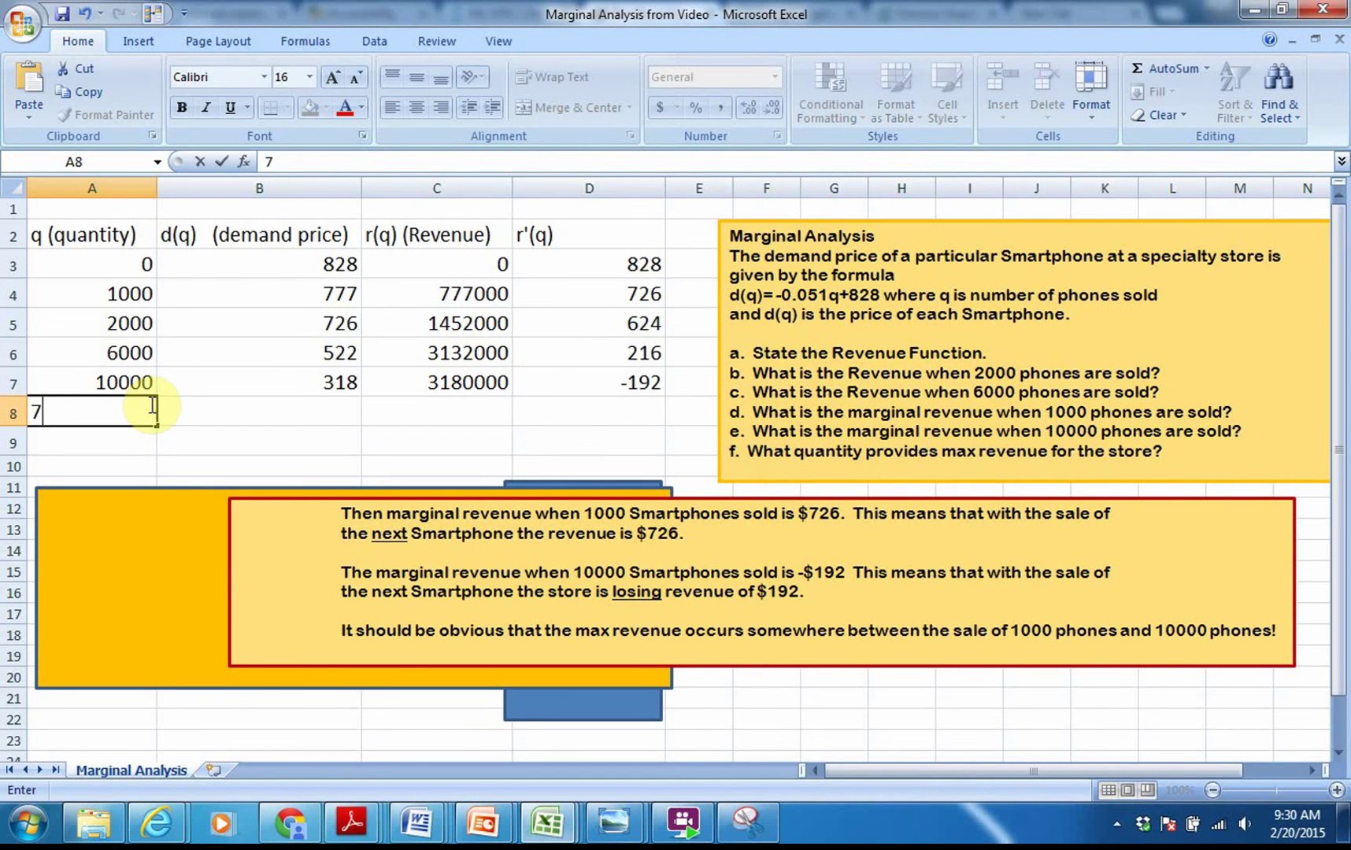
{"action": "type", "text": "000"}
{"action": "key", "text": "Return"}
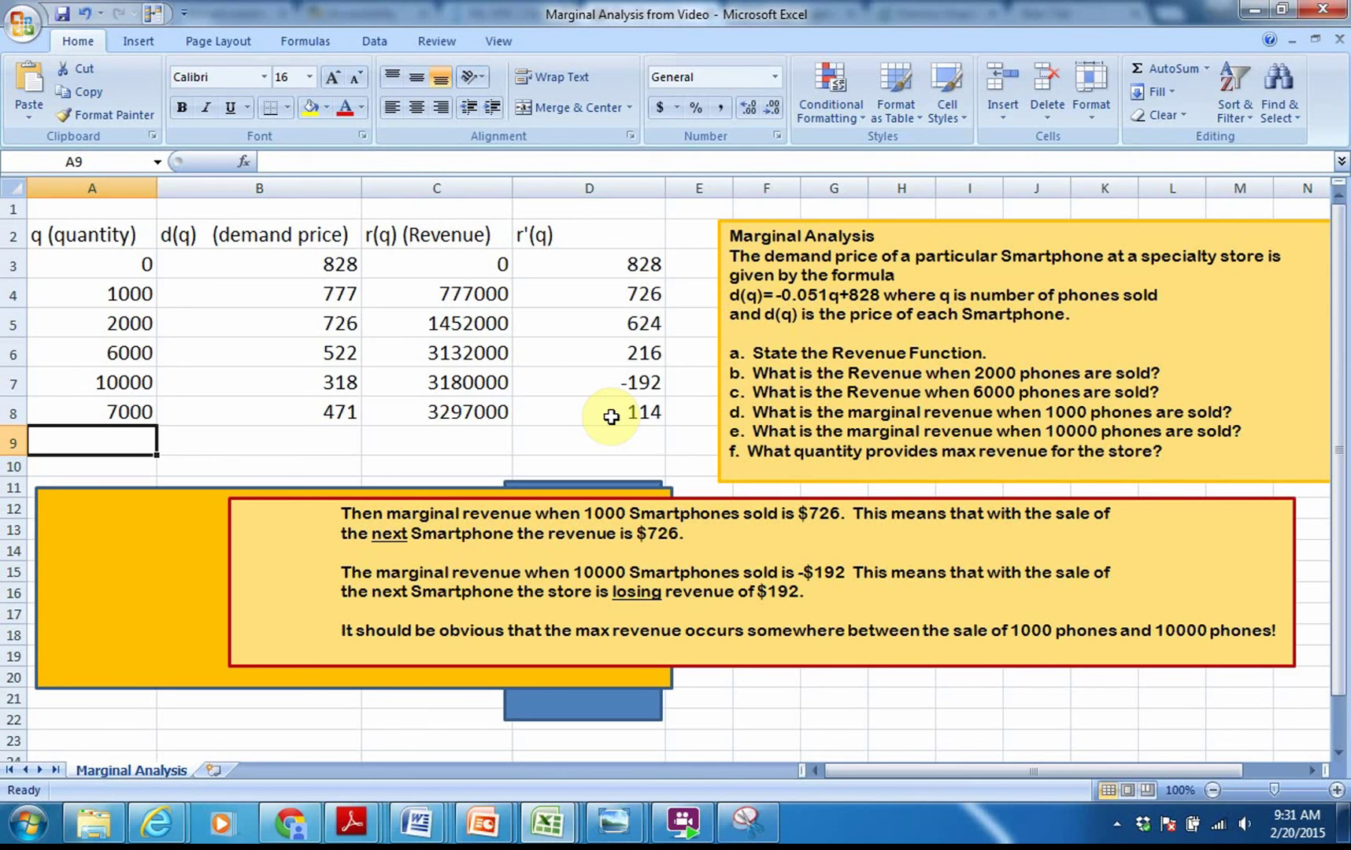
{"action": "left_click", "coordinate": [611, 416]}
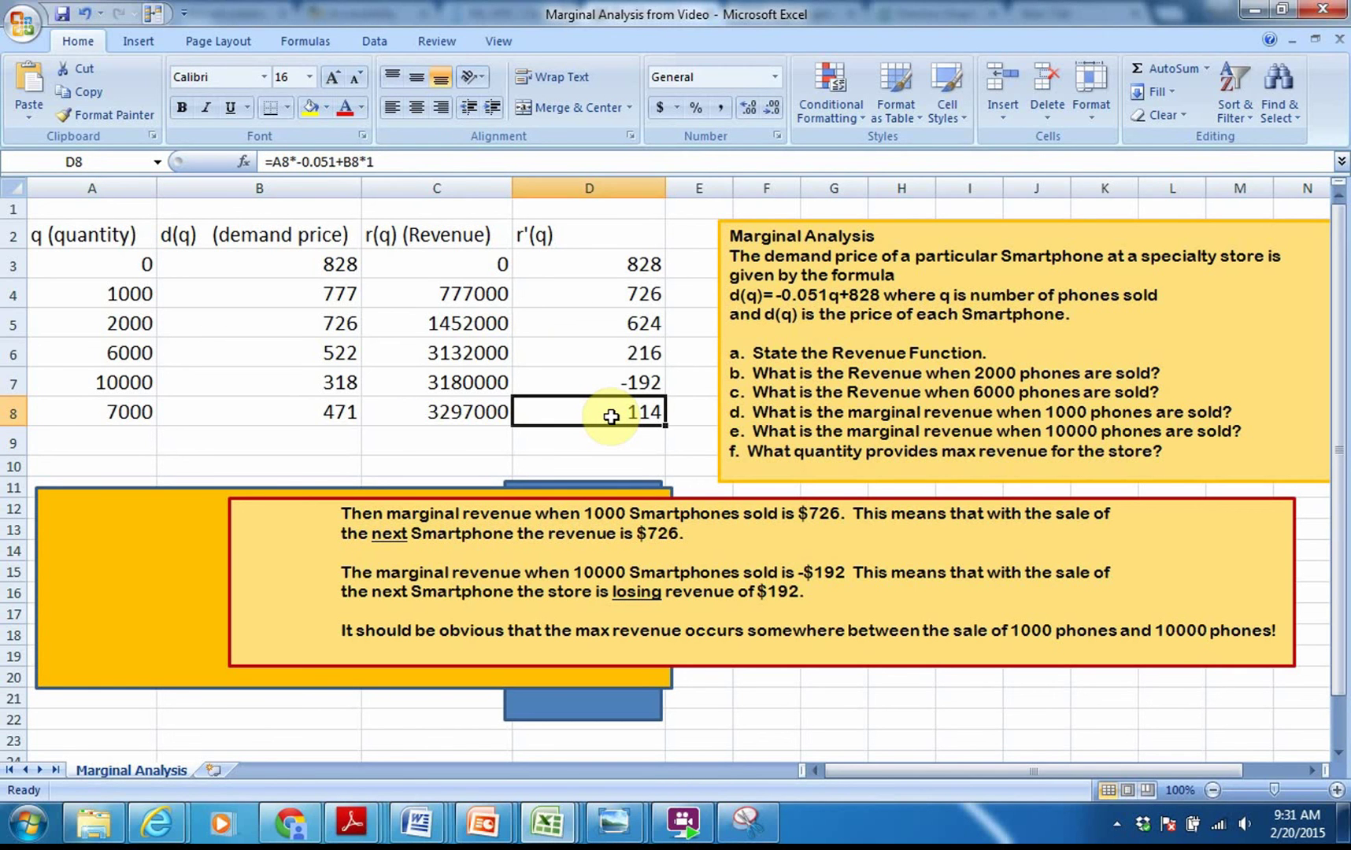
Run Goal Seek setting marginal revenue D8 to 0 by changing quantity A8, giving 8117.64706 phones
{"action": "left_click", "coordinate": [362, 44]}
{"action": "left_click", "coordinate": [965, 109]}
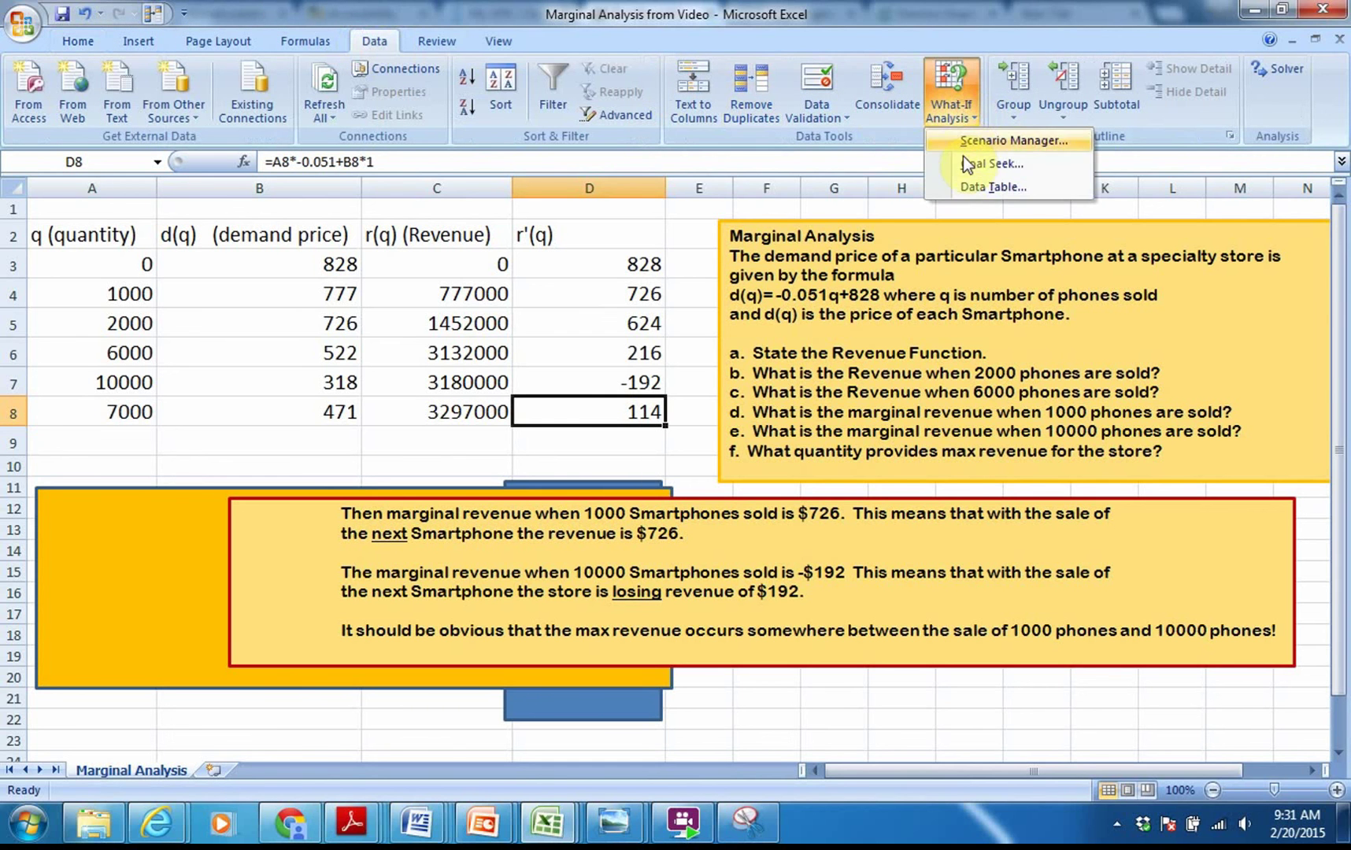
{"action": "left_click", "coordinate": [965, 162]}
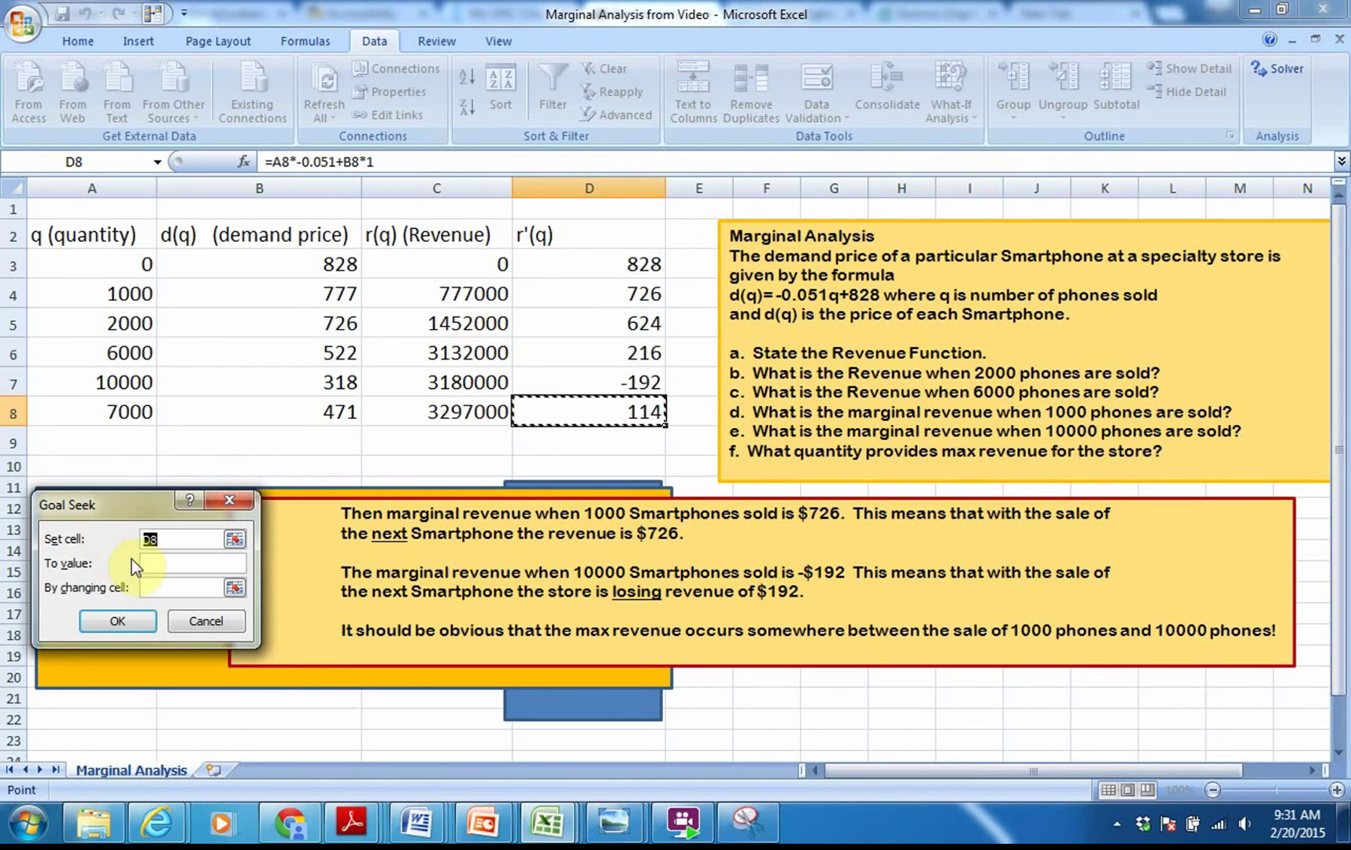
{"action": "left_click", "coordinate": [152, 562]}
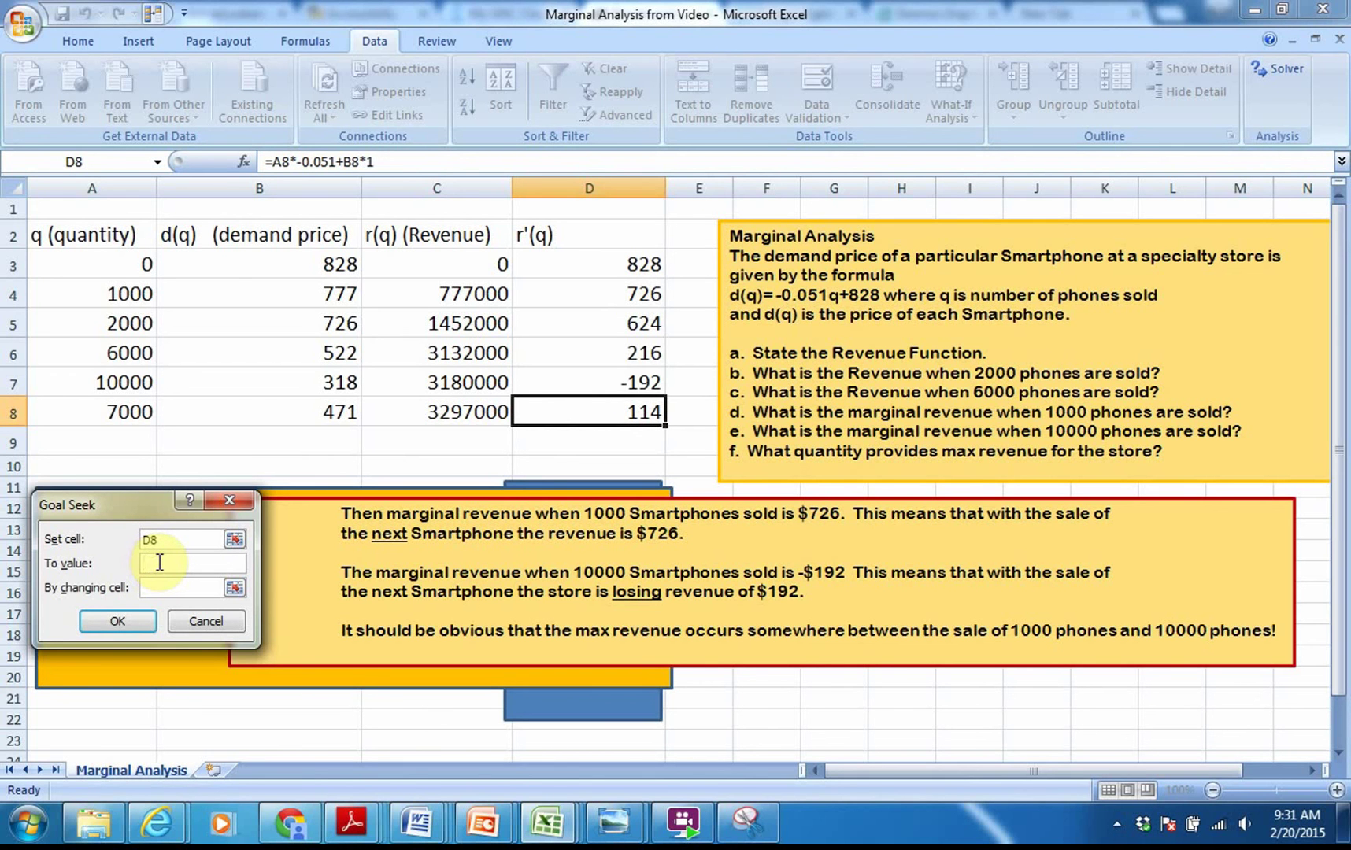
{"action": "type", "text": "0"}
{"action": "left_click", "coordinate": [151, 587]}
{"action": "left_click", "coordinate": [108, 414]}
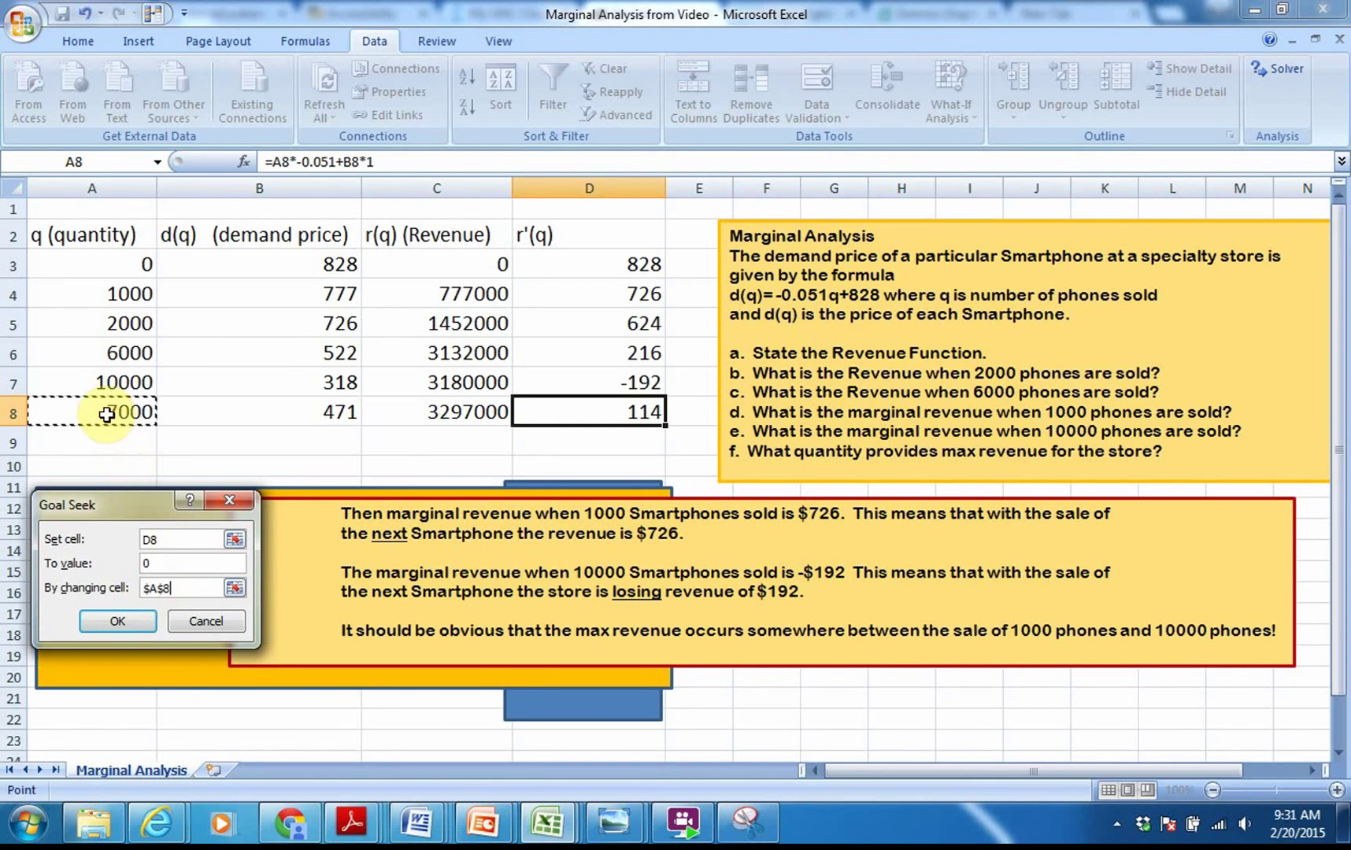
{"action": "left_click", "coordinate": [134, 623]}
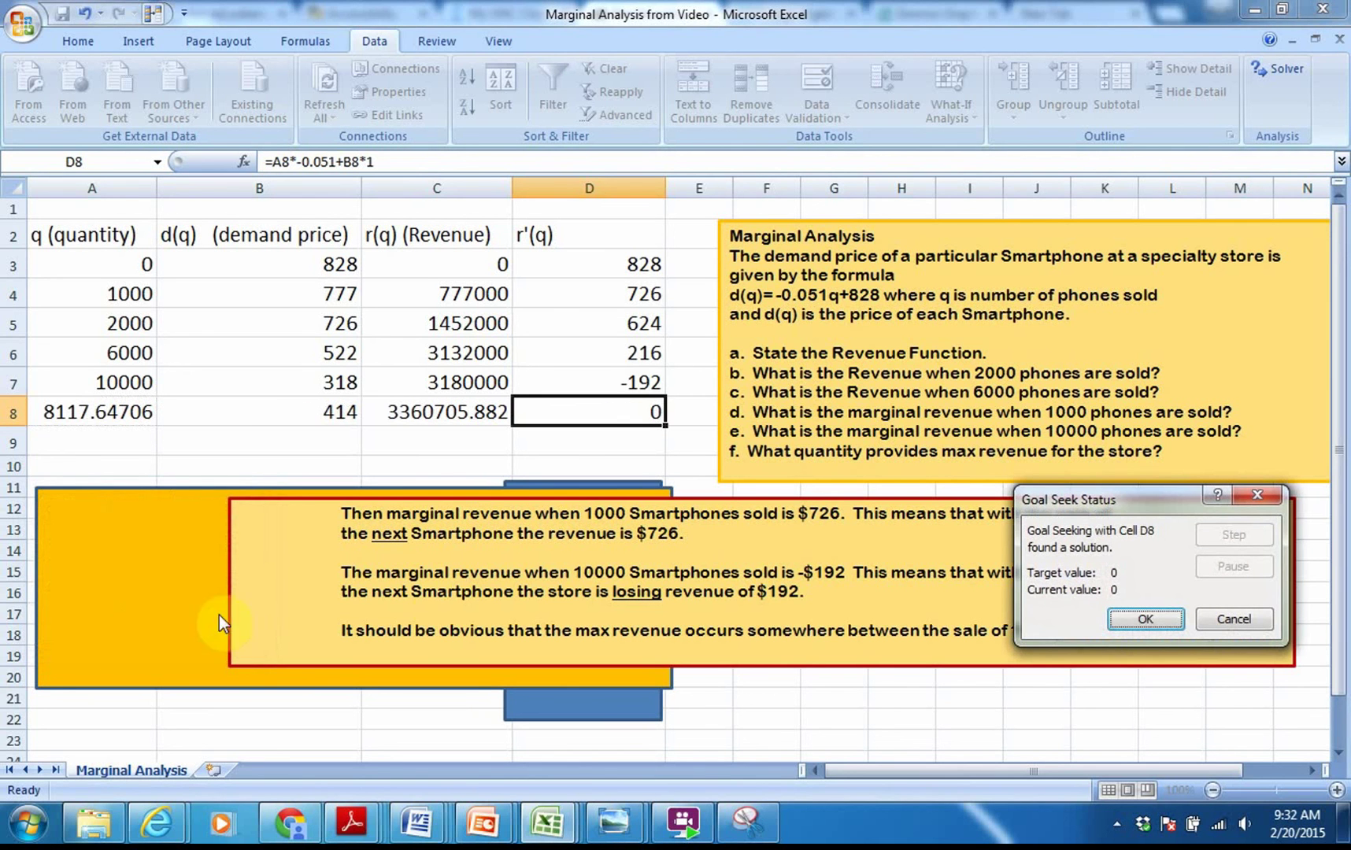
Accept the Goal Seek solution so row 8 keeps 8117.64706 phones
{"action": "left_click", "coordinate": [1147, 608]}
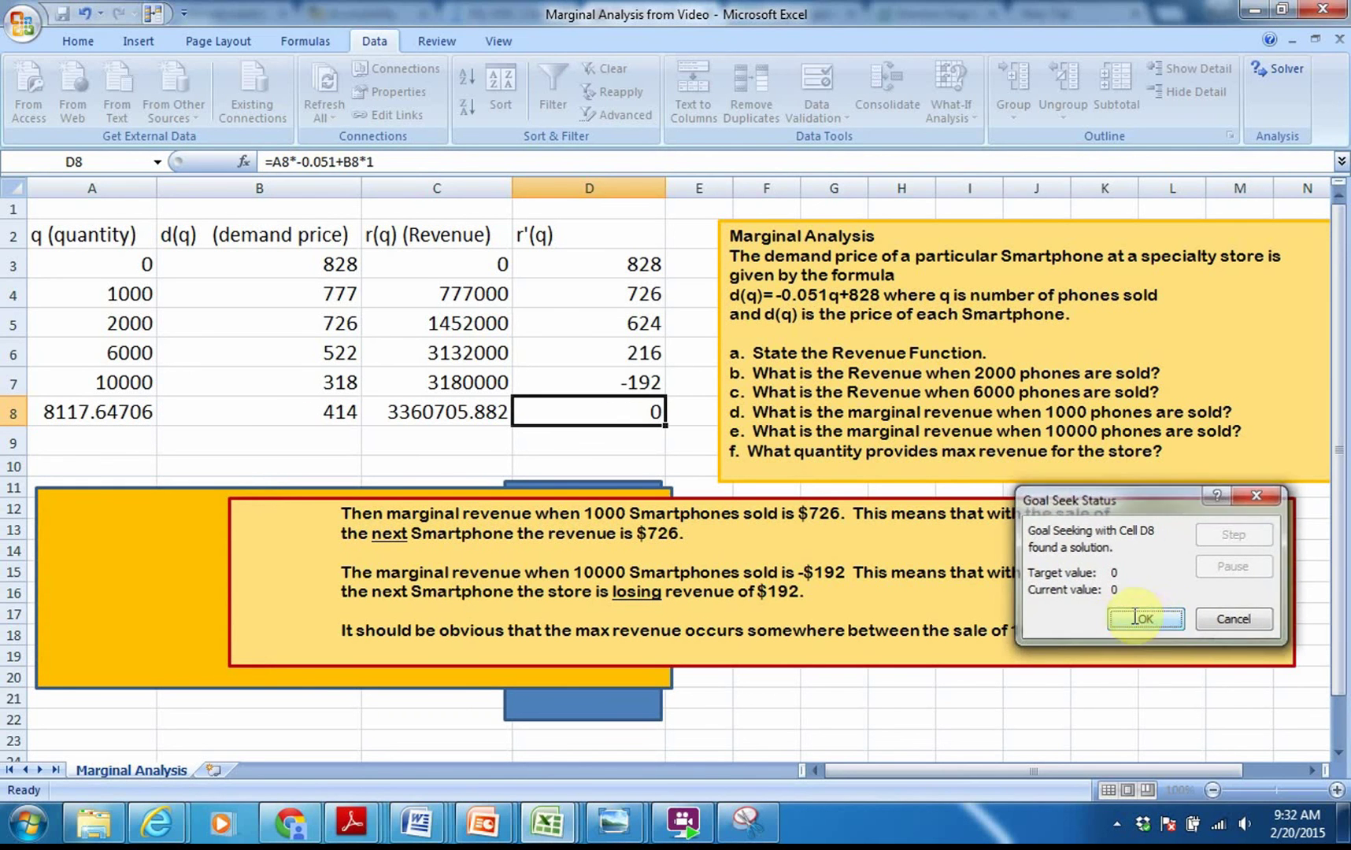